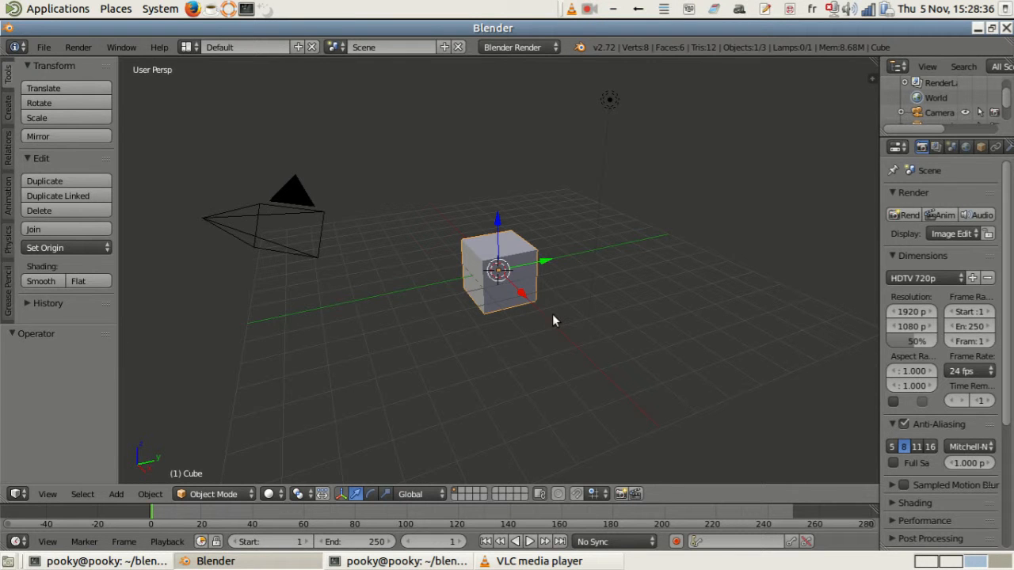
Switch to the Video Editing screen layout and start changing the top-left editor type
left_click(185, 47)
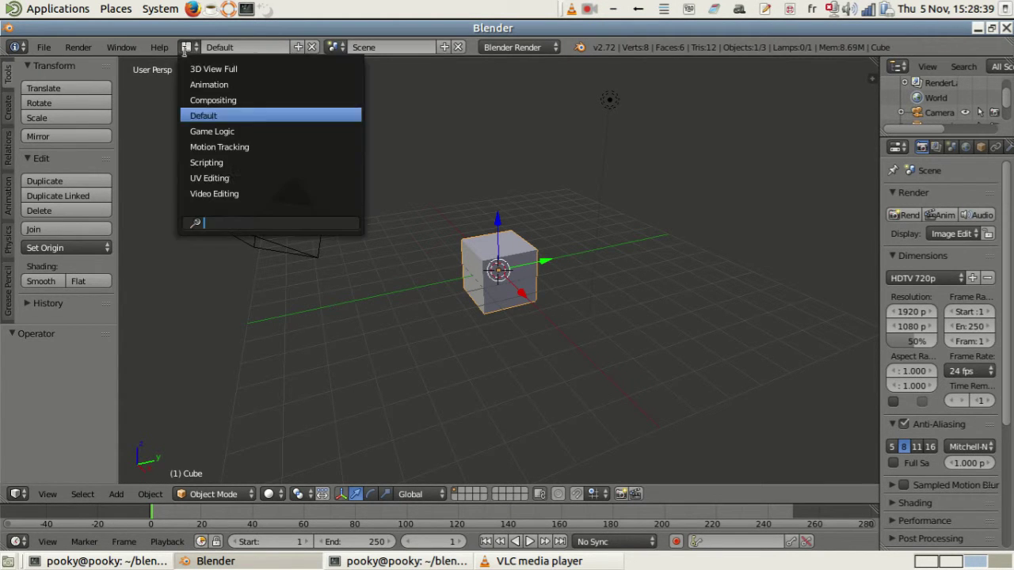
left_click(225, 193)
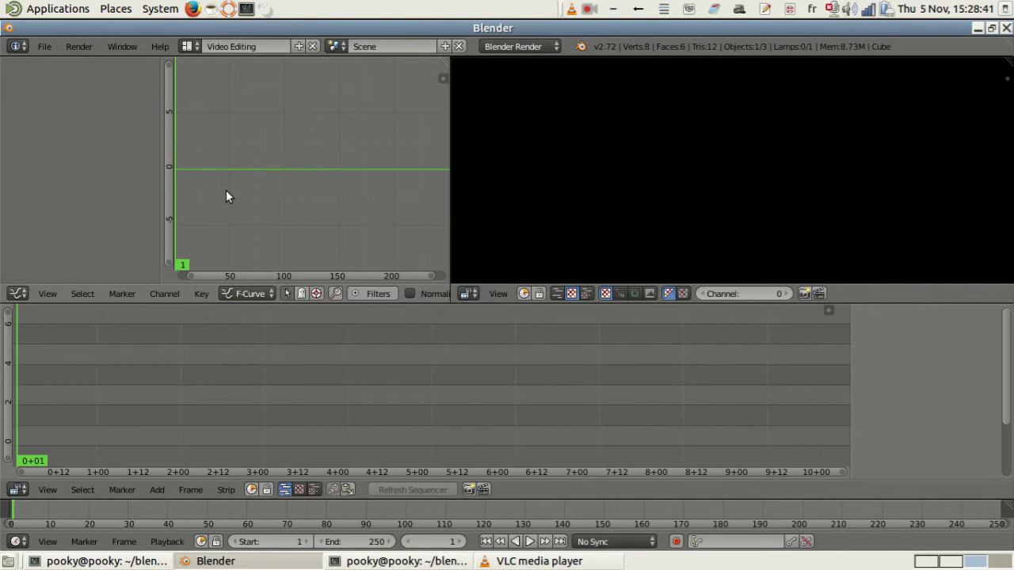
left_click(18, 293)
Show Render properties, set Display to Keep UI and apply the HDTV 720p preset (1280x720, 100%)
left_click(55, 512)
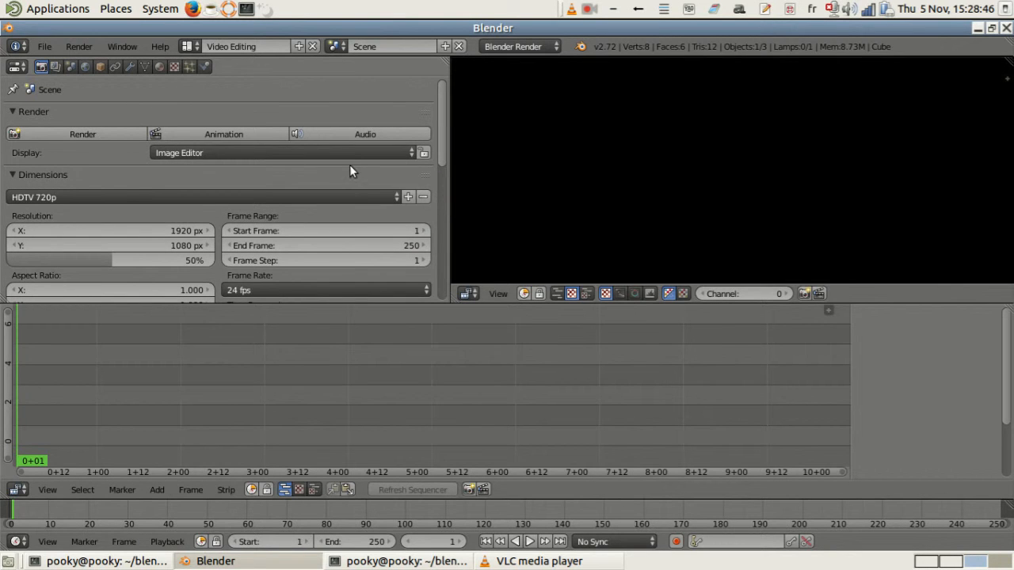
left_click(330, 153)
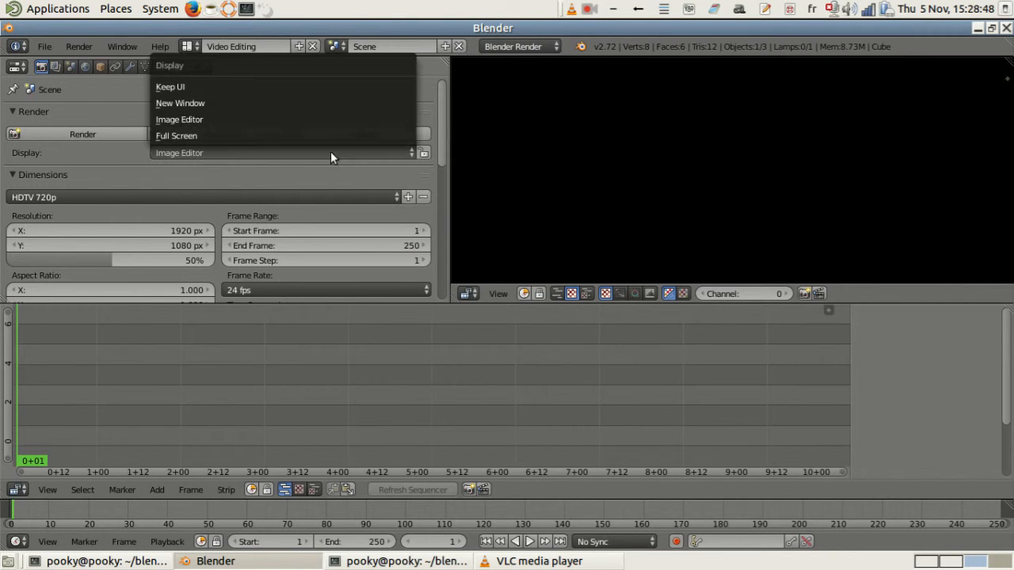
left_click(191, 89)
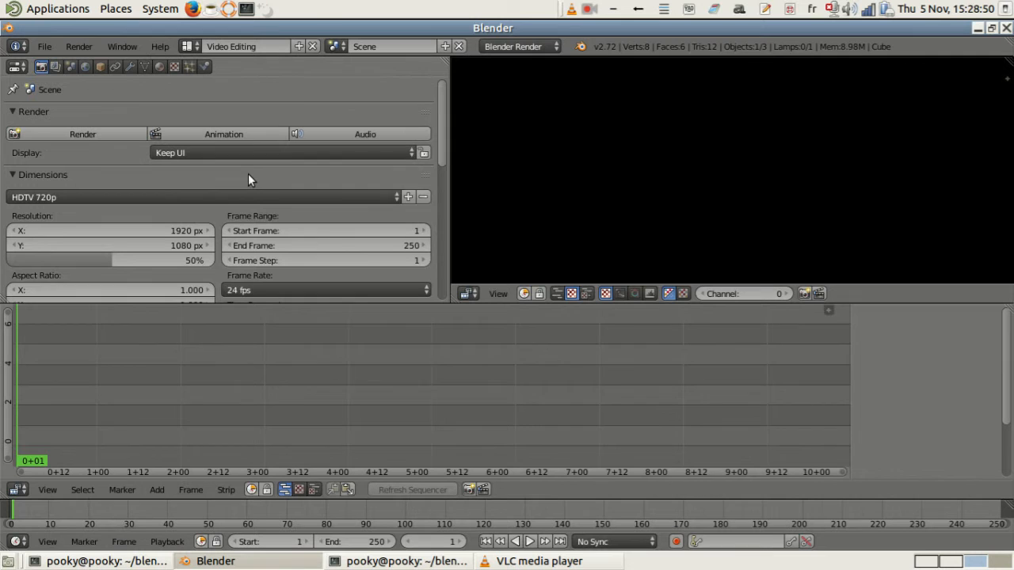
left_click(162, 196)
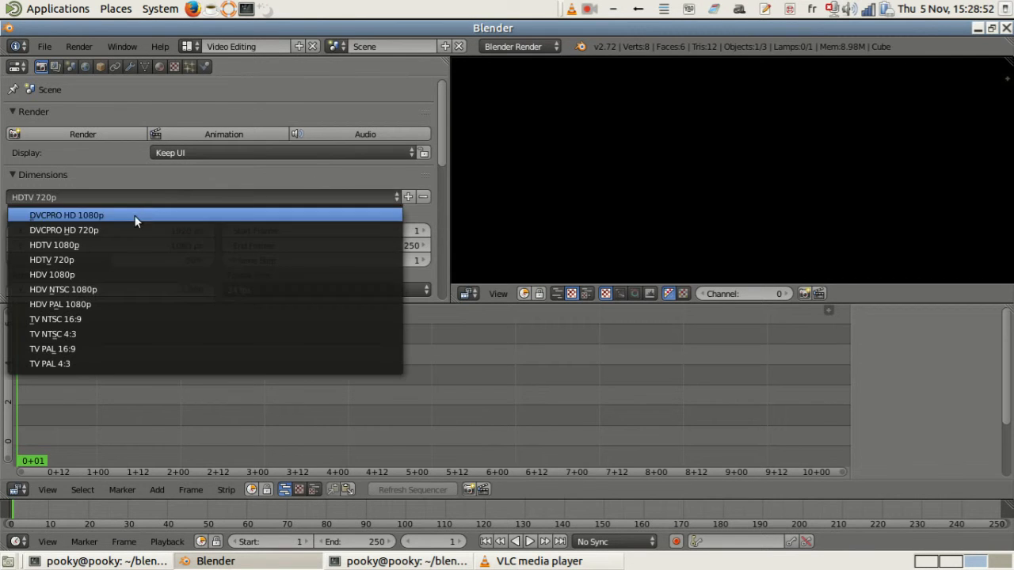
left_click(102, 260)
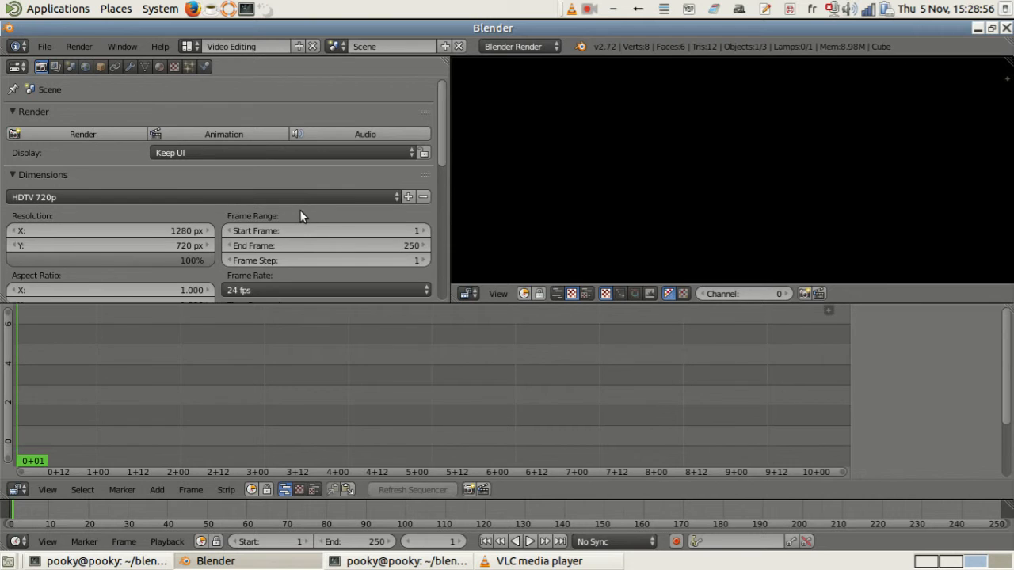
scroll(301, 212, "down", 1)
scroll(300, 211, "down", 2)
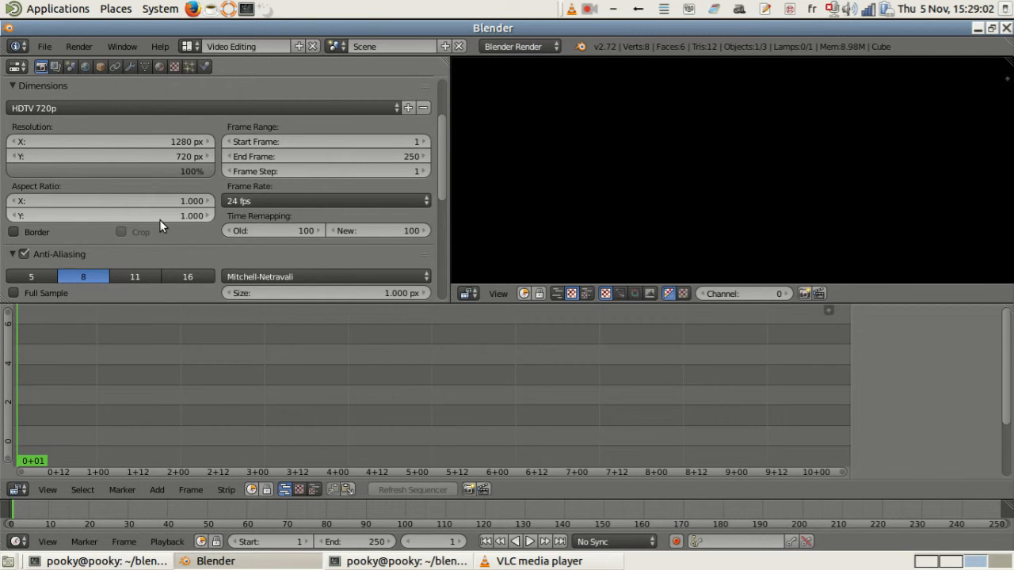
scroll(160, 221, "down", 1)
scroll(160, 221, "down", 2)
scroll(159, 221, "down", 1)
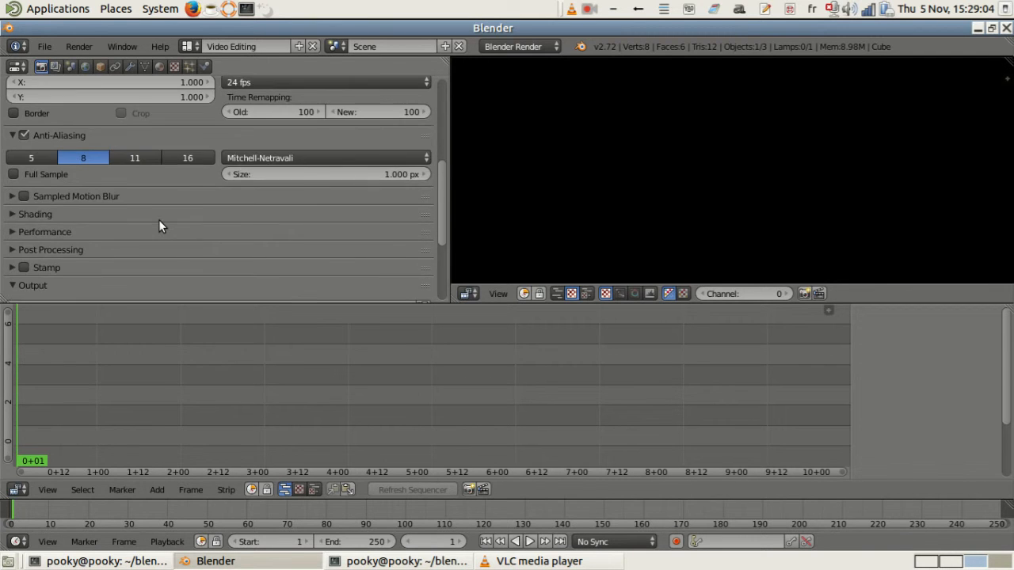
scroll(159, 219, "down", 2)
scroll(158, 220, "down", 1)
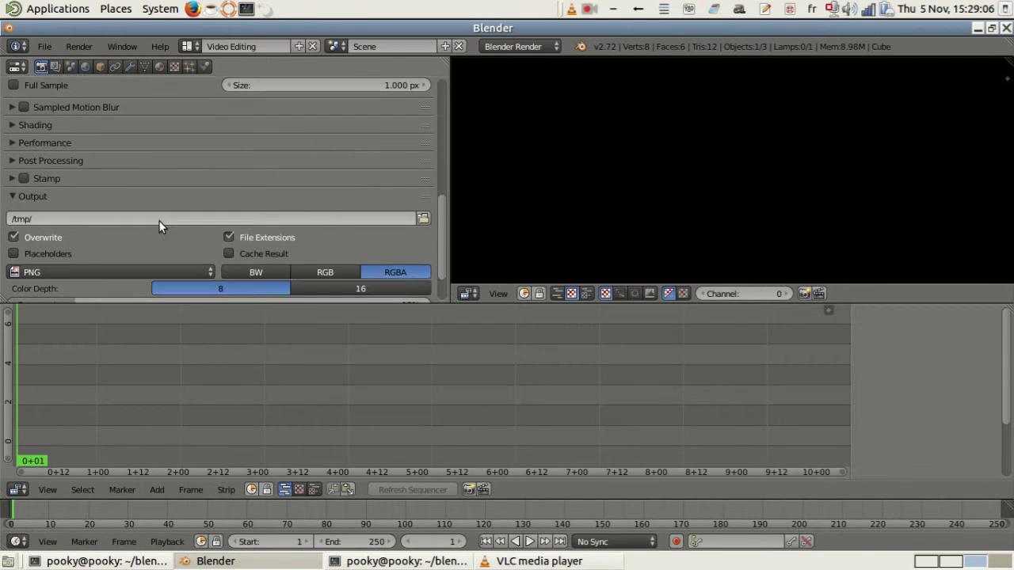
Point the render output path to the video_editing_002 project folder instead of /tmp/
left_click(423, 218)
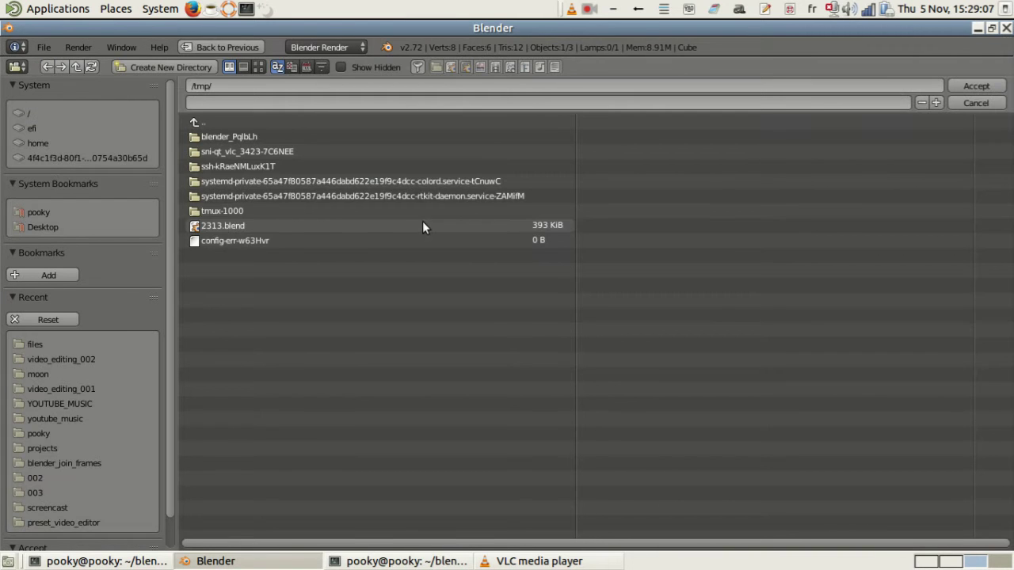
left_click(63, 359)
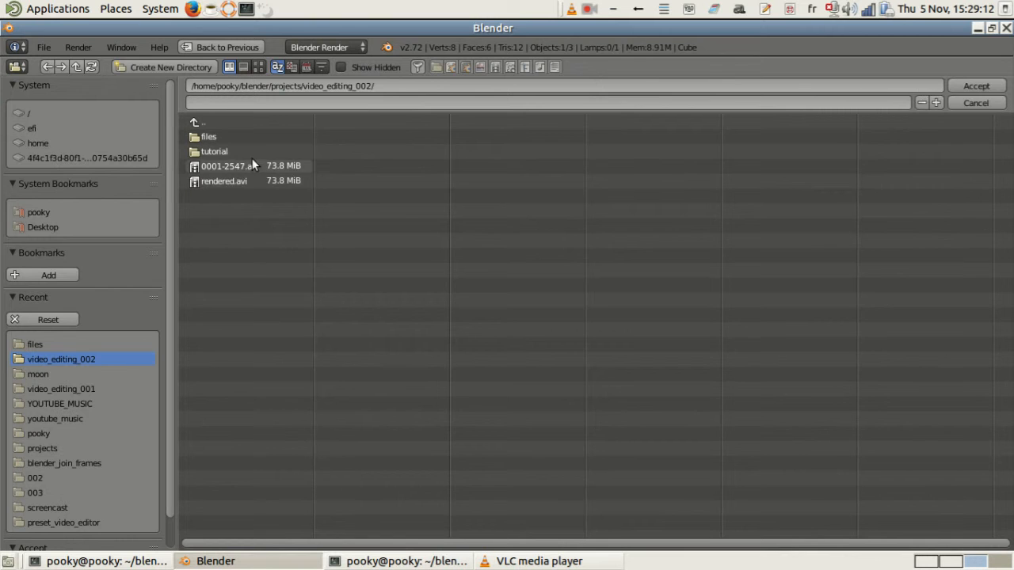
left_click(994, 89)
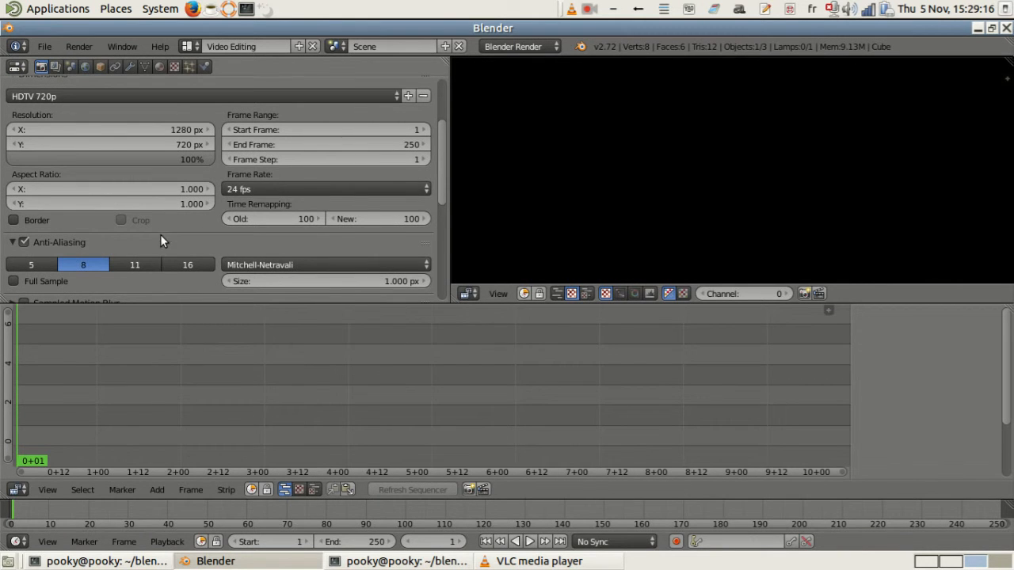
scroll(160, 235, "down", 1)
scroll(162, 231, "down", 5)
scroll(163, 228, "down", 2)
scroll(154, 230, "down", 1)
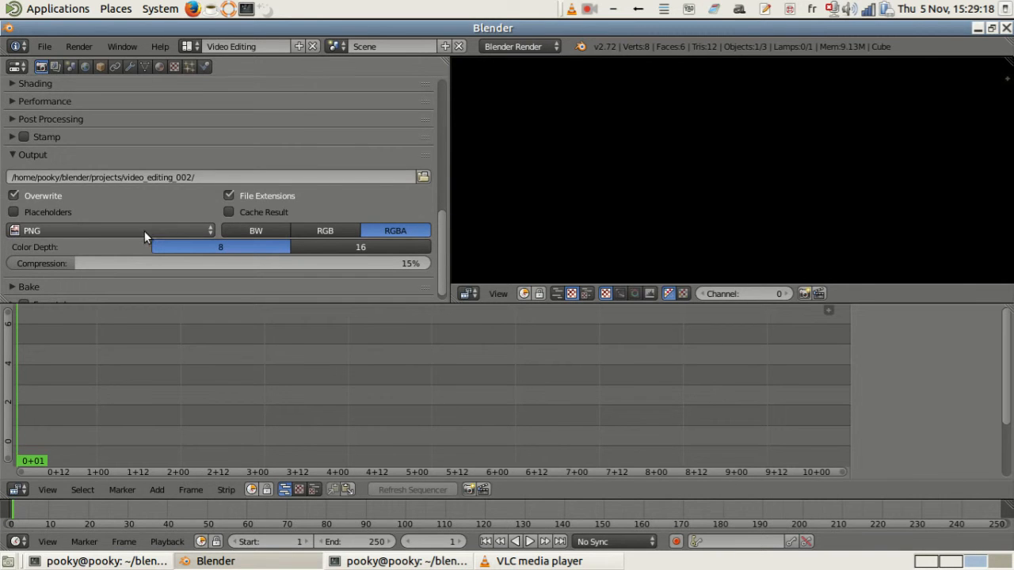
Set output to H.264 with the H264 encoding preset and MP3 audio codec
left_click(144, 230)
left_click(263, 161)
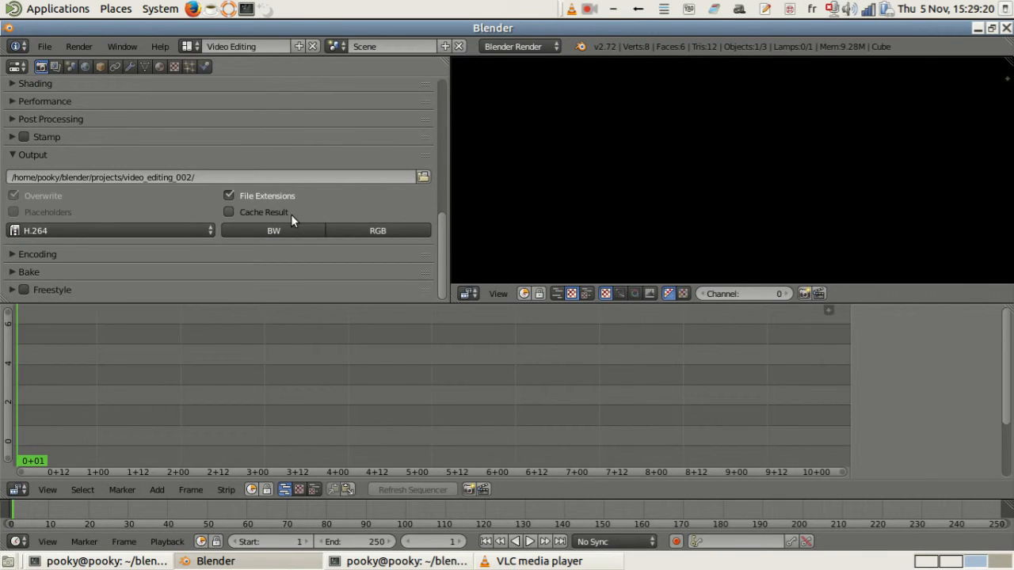
left_click(39, 254)
scroll(131, 206, "down", 2)
left_click(109, 216)
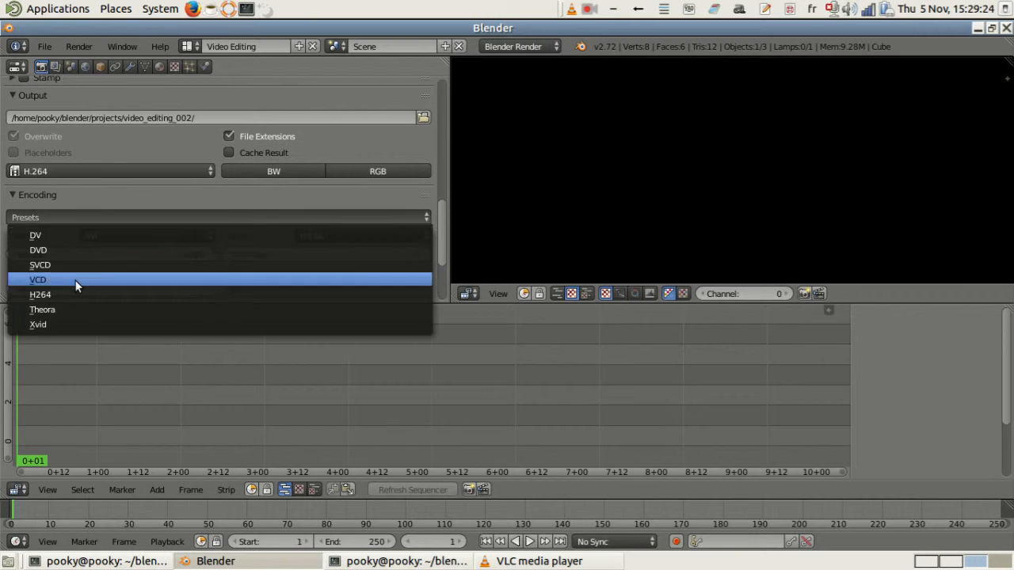
left_click(77, 294)
scroll(238, 230, "down", 3)
left_click(195, 259)
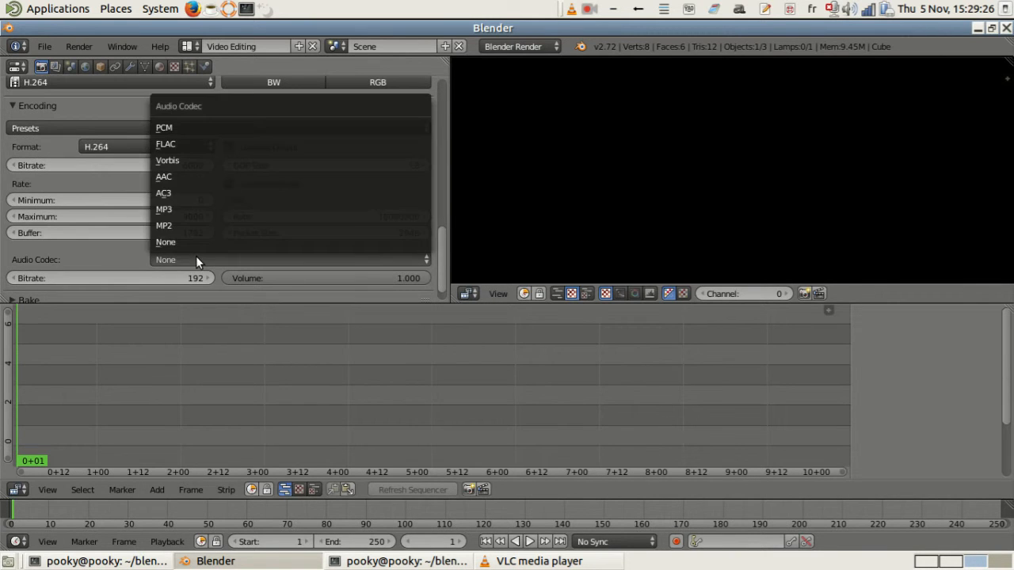
left_click(191, 210)
scroll(305, 187, "down", 1)
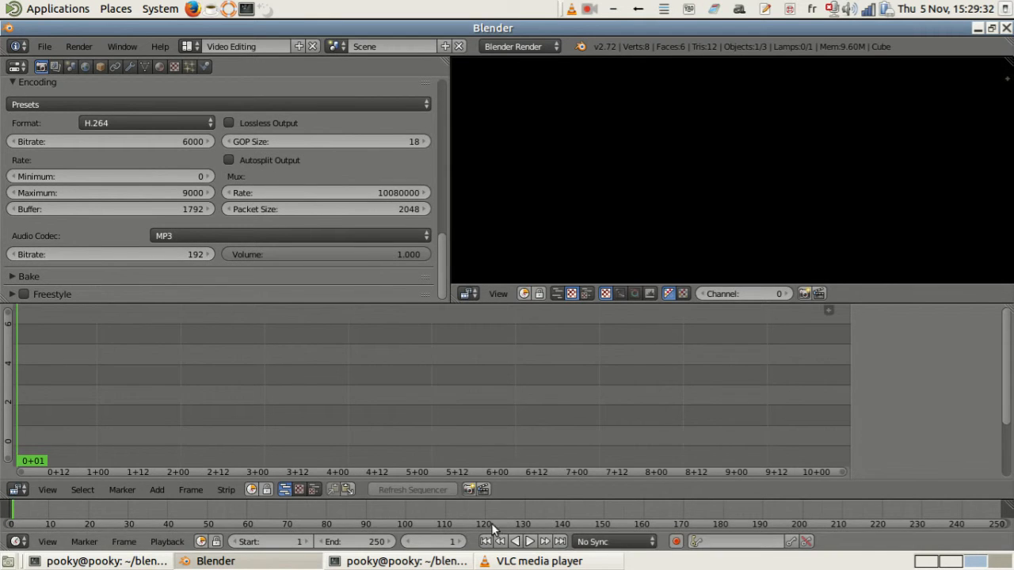
Add moon_video.MOV as a movie strip in the sequencer
left_click(155, 486)
left_click(193, 428)
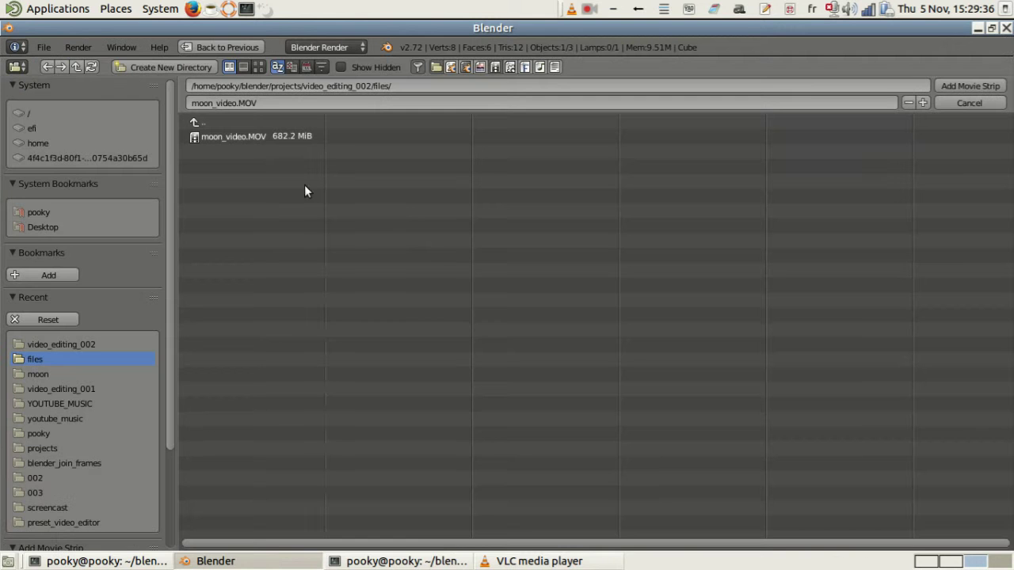
double_click(270, 137)
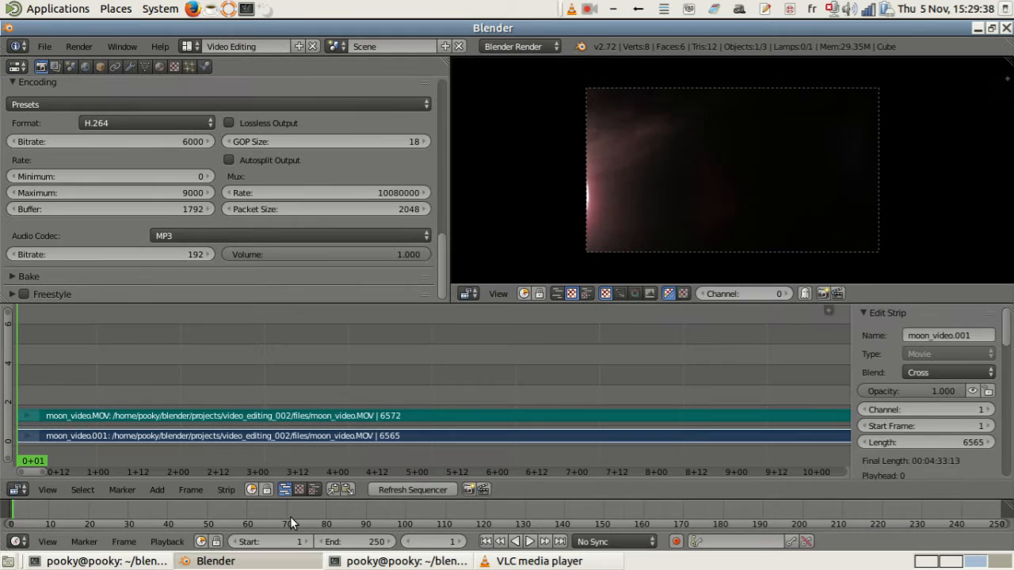
Preview the moon clip at several points, jumping to frame 3000 to check later footage
left_click(530, 541)
left_click(524, 349)
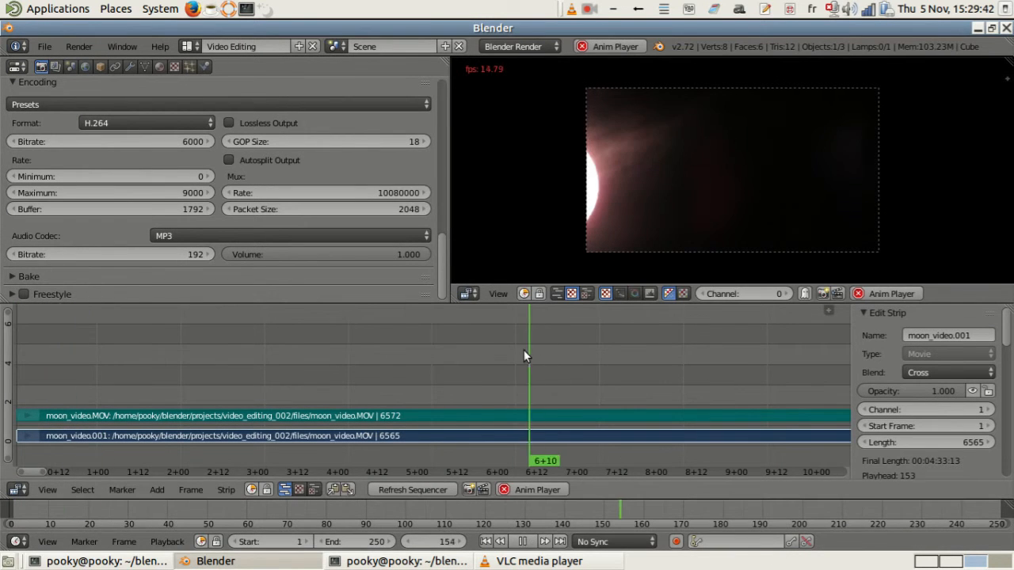
left_click(784, 341)
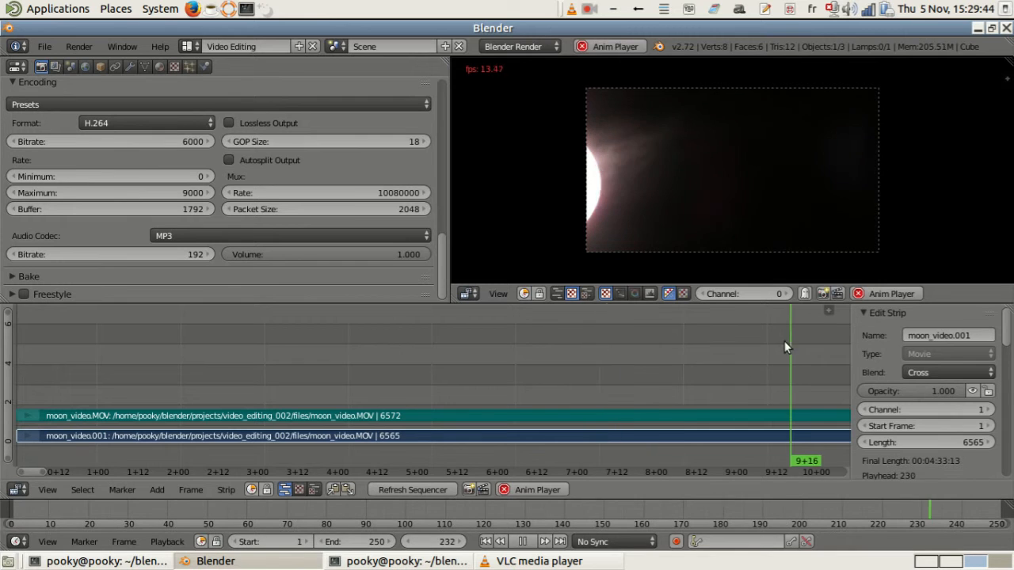
left_click(522, 541)
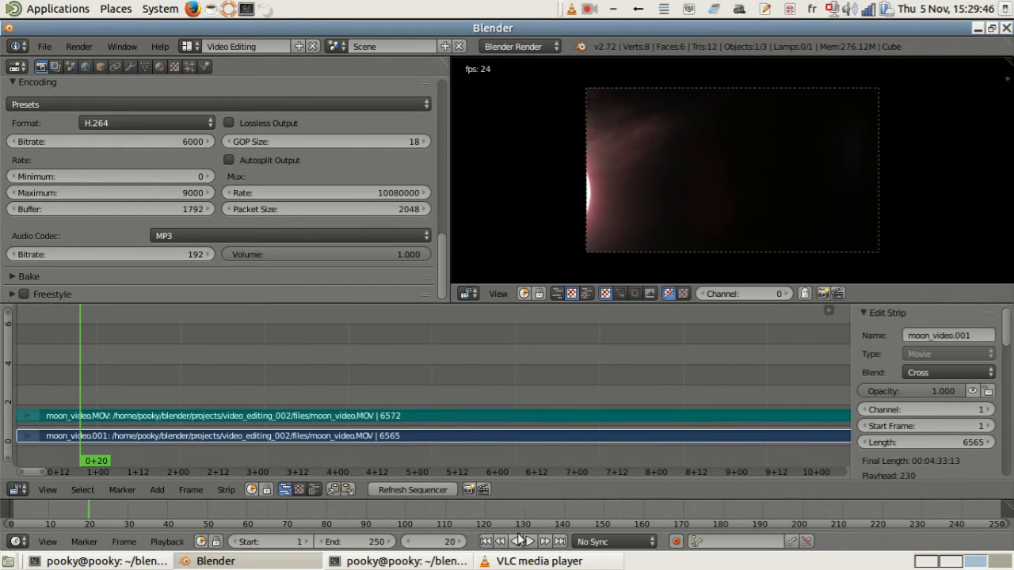
left_click(428, 542)
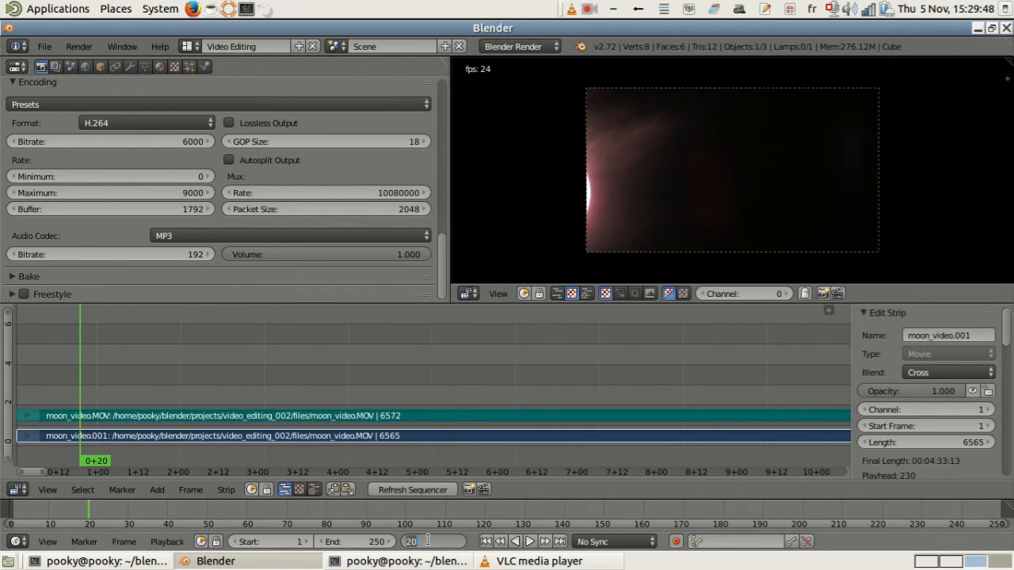
type("3000")
key("Return")
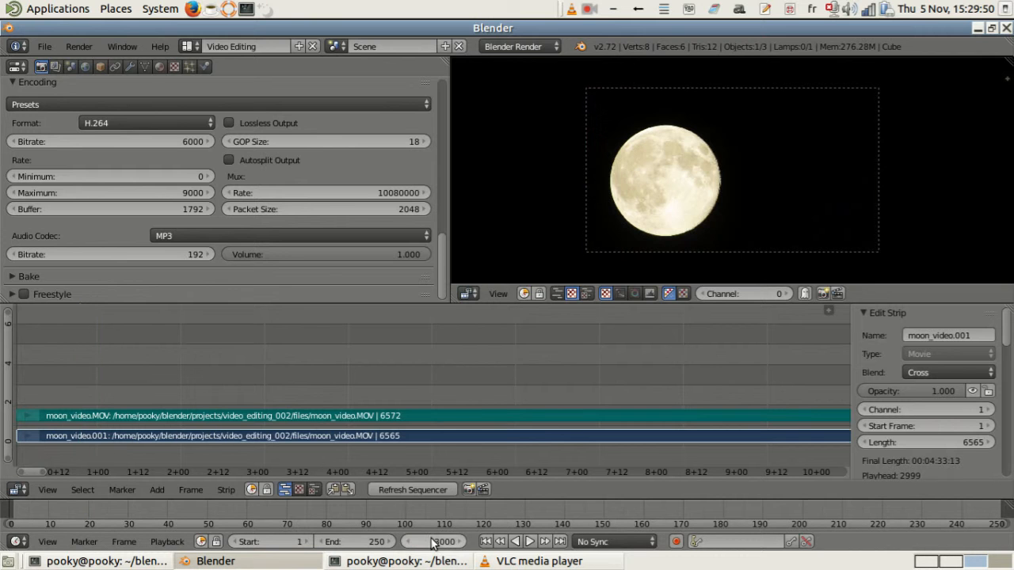
left_click(530, 544)
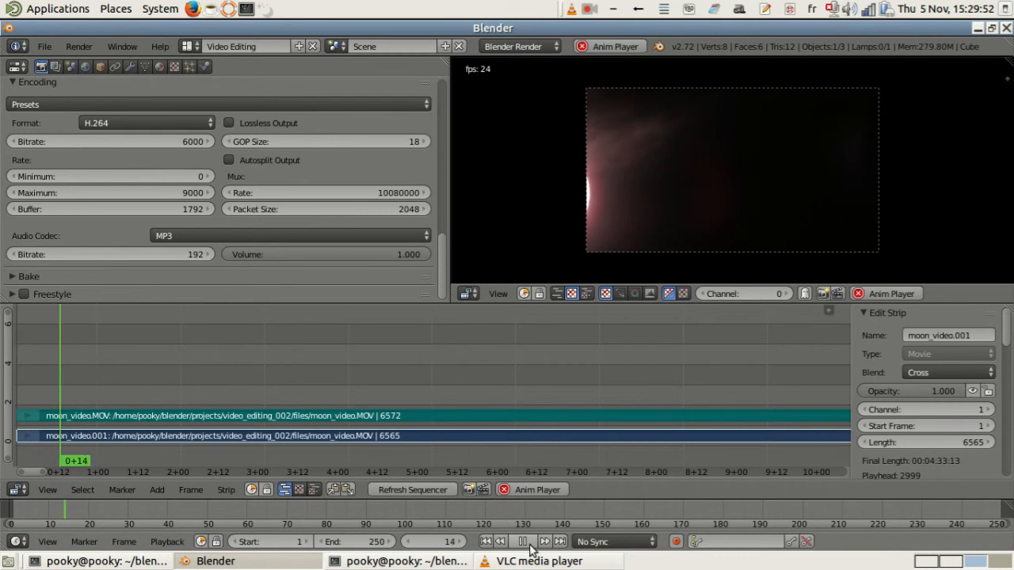
left_click(525, 544)
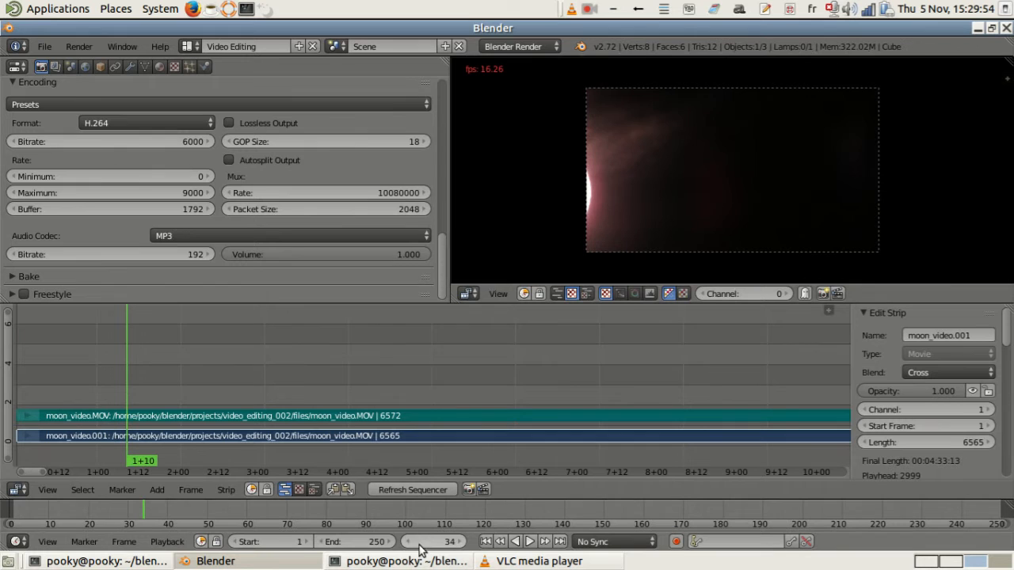
left_click(430, 541)
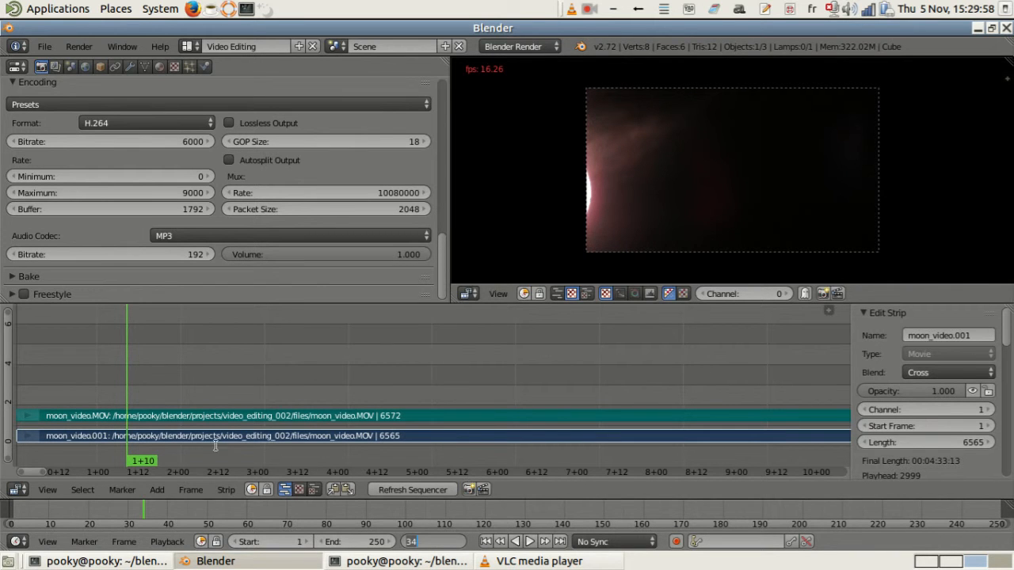
Erase the top moon_video.MOV strip, leaving moon_video.001, and bring the strip start into view
right_click(365, 415)
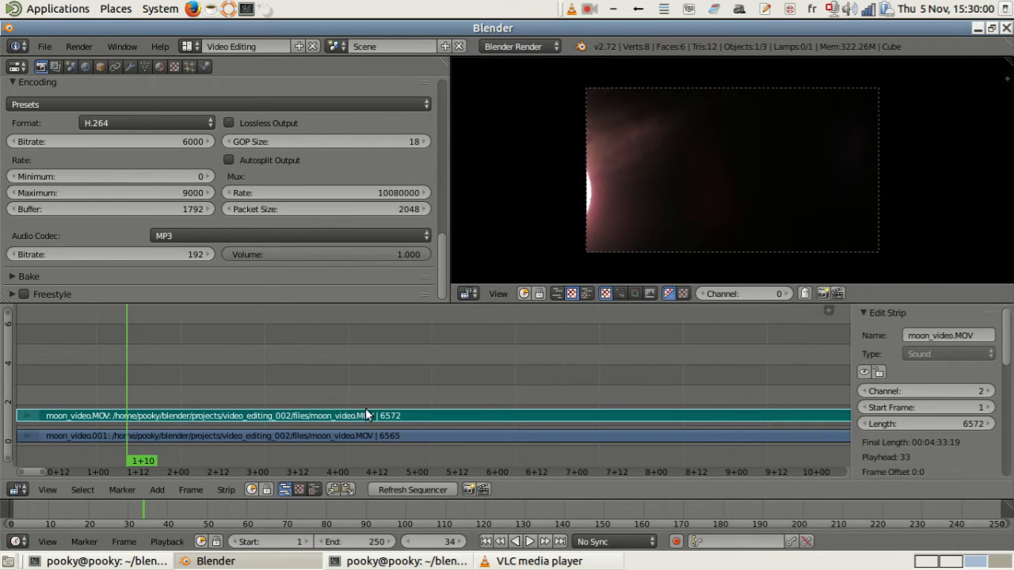
key("x")
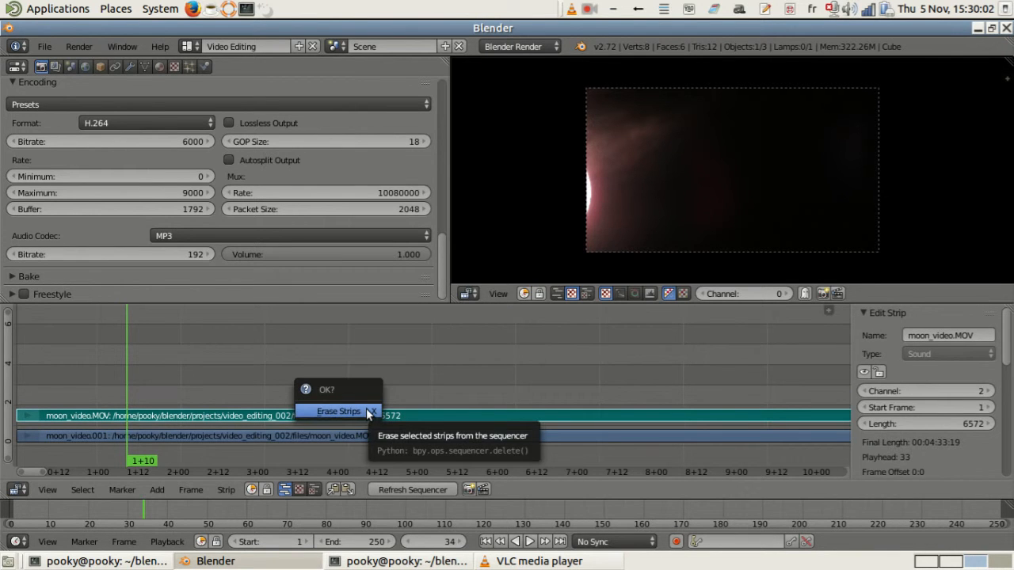
left_click(366, 412)
left_click(525, 542)
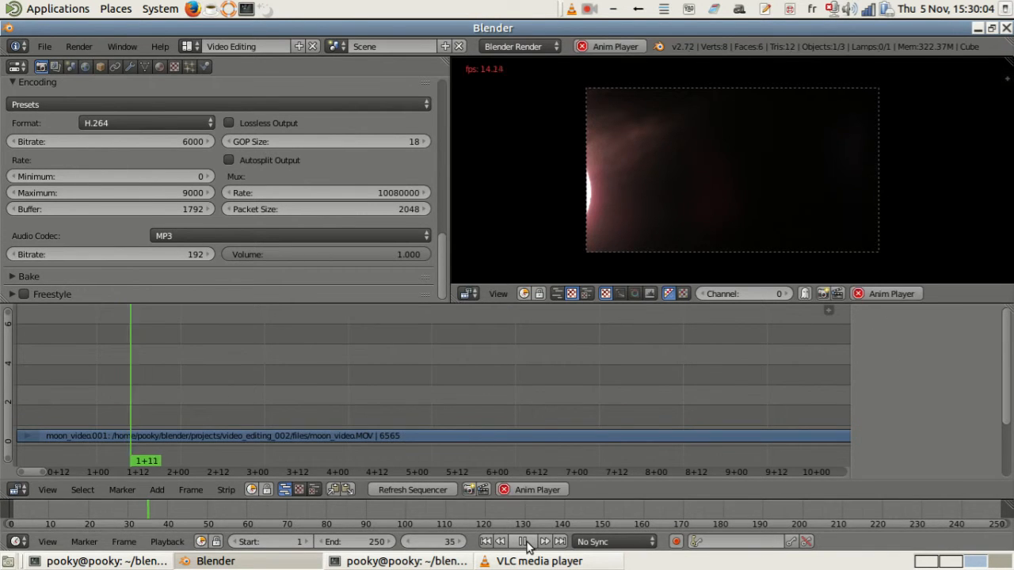
scroll(201, 386, "down", 2)
scroll(205, 386, "down", 1)
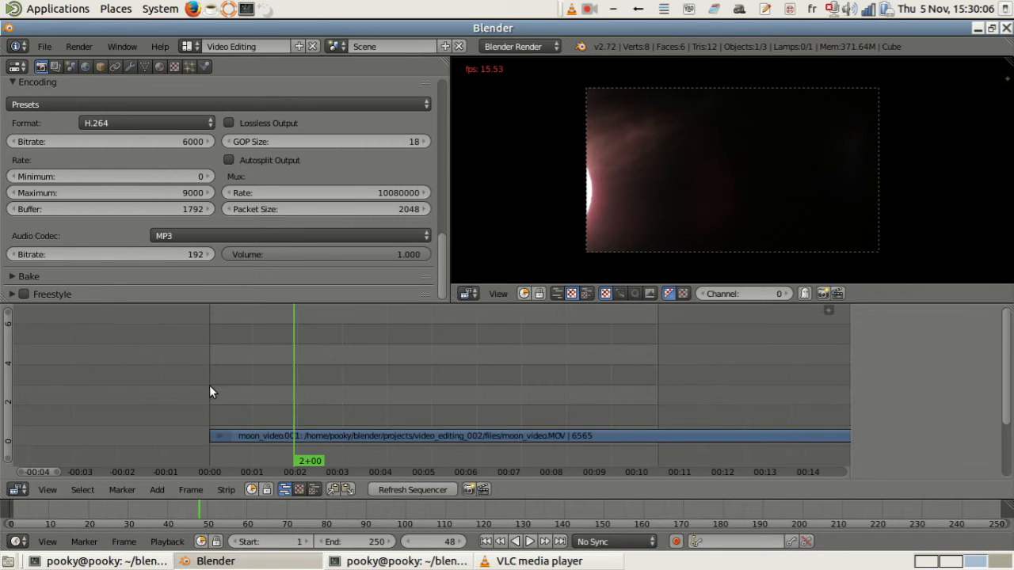
scroll(222, 389, "down", 2)
scroll(241, 390, "down", 1)
scroll(285, 388, "down", 2)
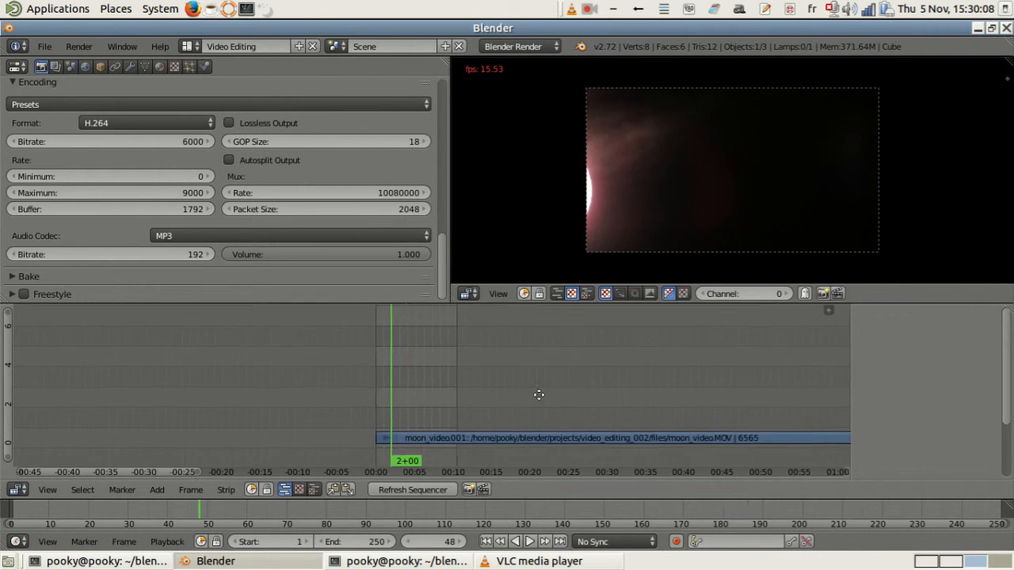
middle_click_drag(536, 394, 223, 363)
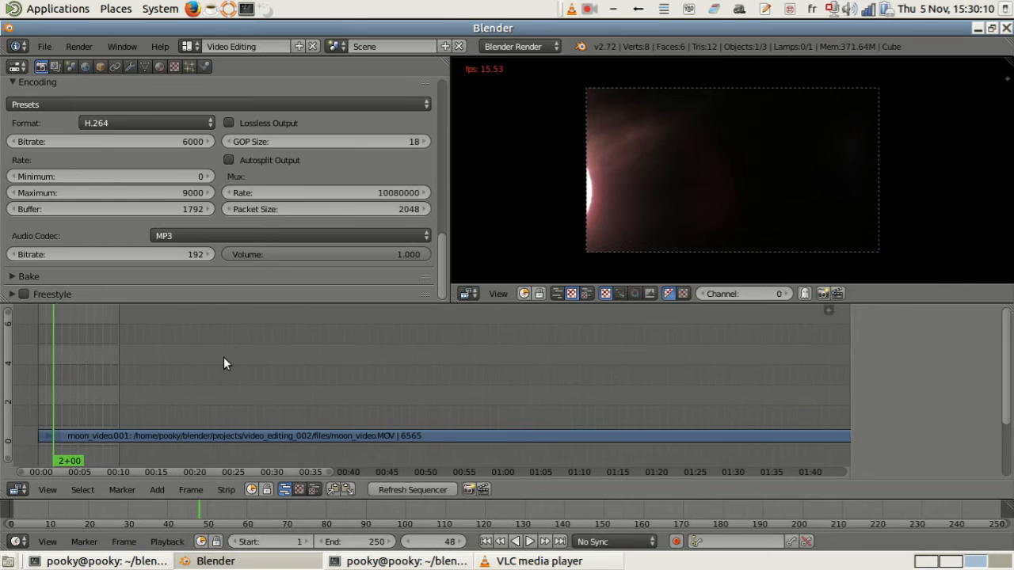
Grab the moon_video.001 strip and slide it earlier to start at frame -2886 so the full moon shows at frame 1
left_click(486, 542)
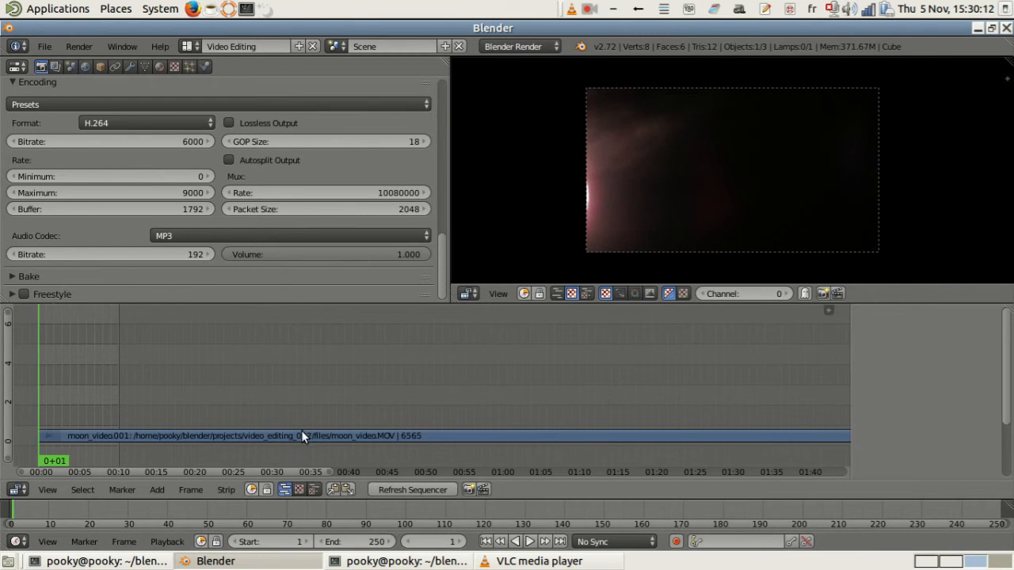
right_click(297, 436)
key("g")
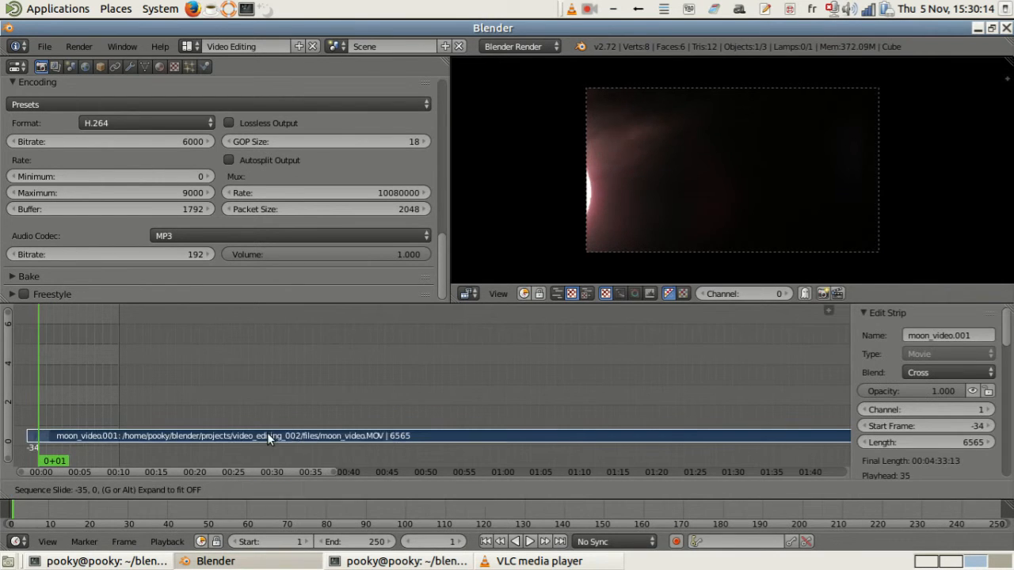
left_click(835, 436)
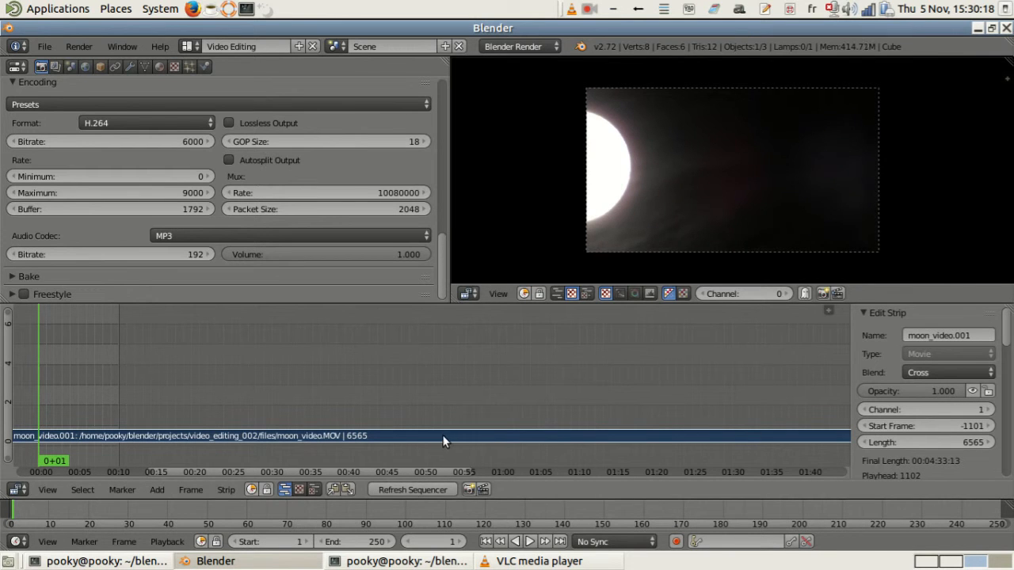
key("g")
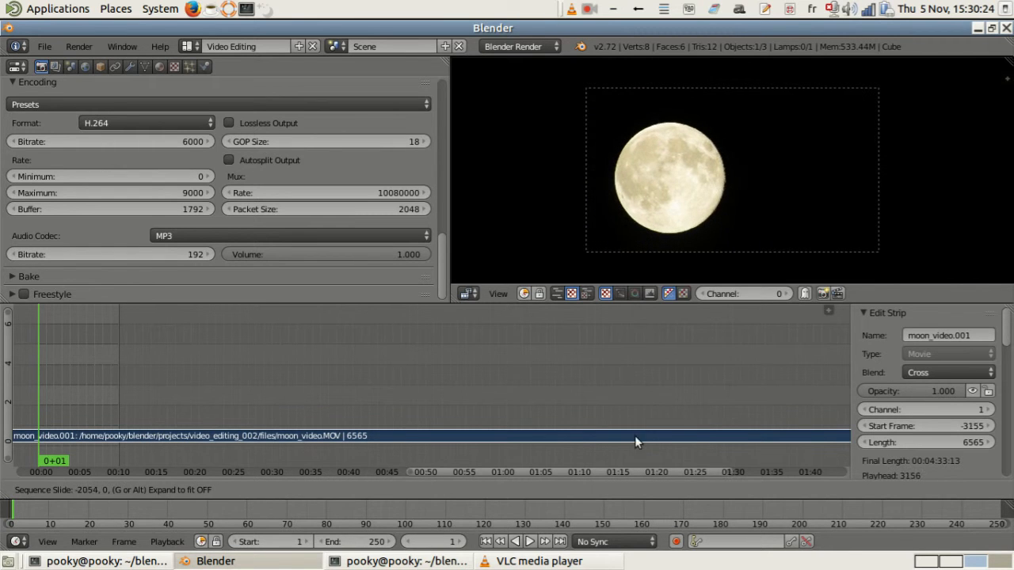
left_click(706, 444)
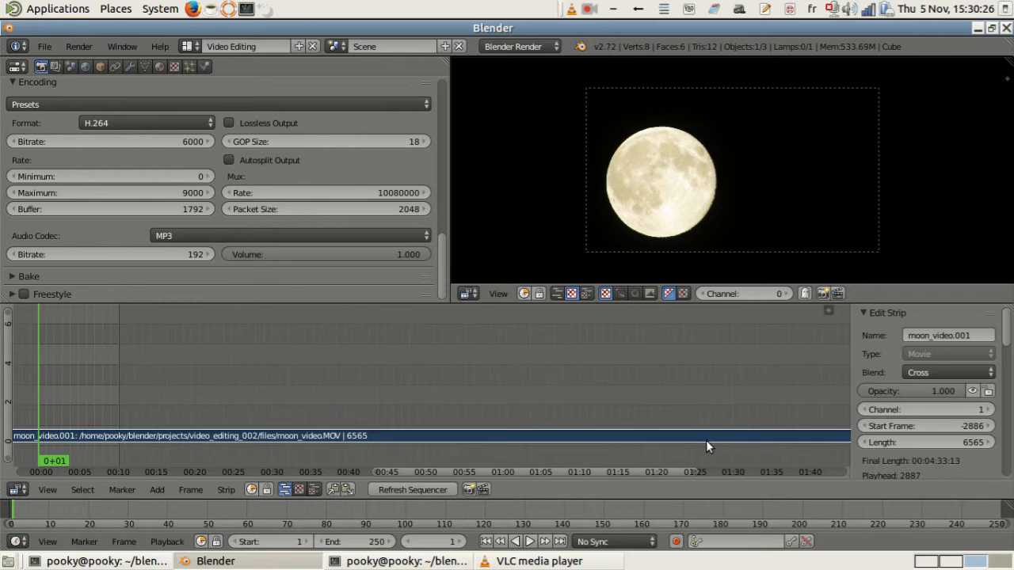
Soft-cut the strip at frame 1, erase the piece before it, and play the remaining moon_video.002
left_click(191, 490)
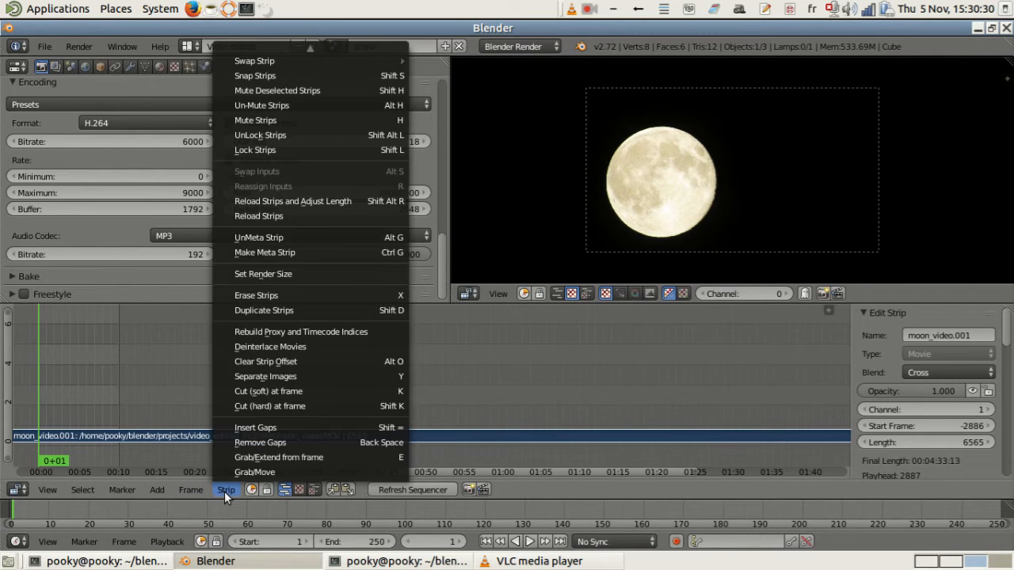
mouse_move(226, 490)
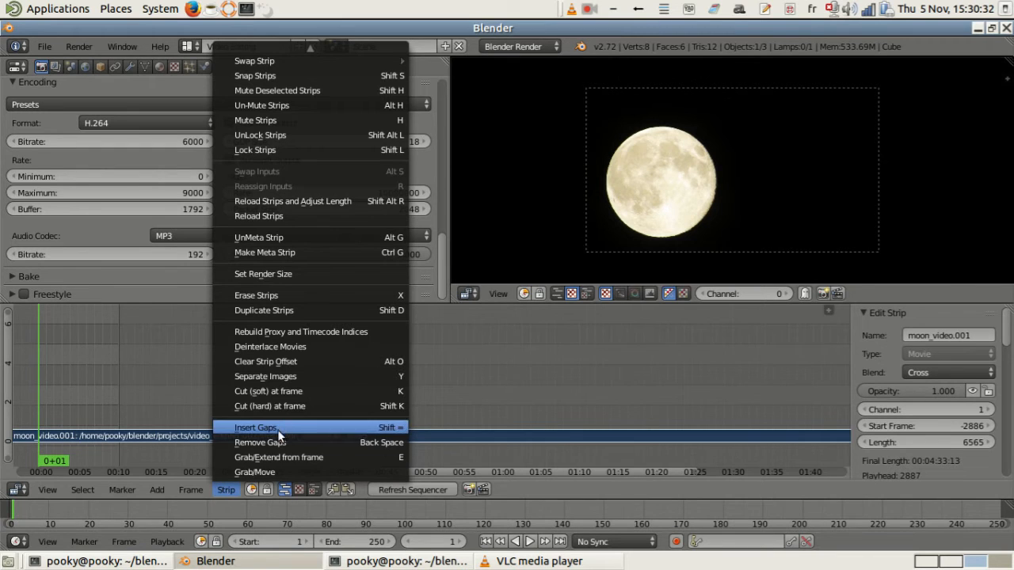
left_click(312, 394)
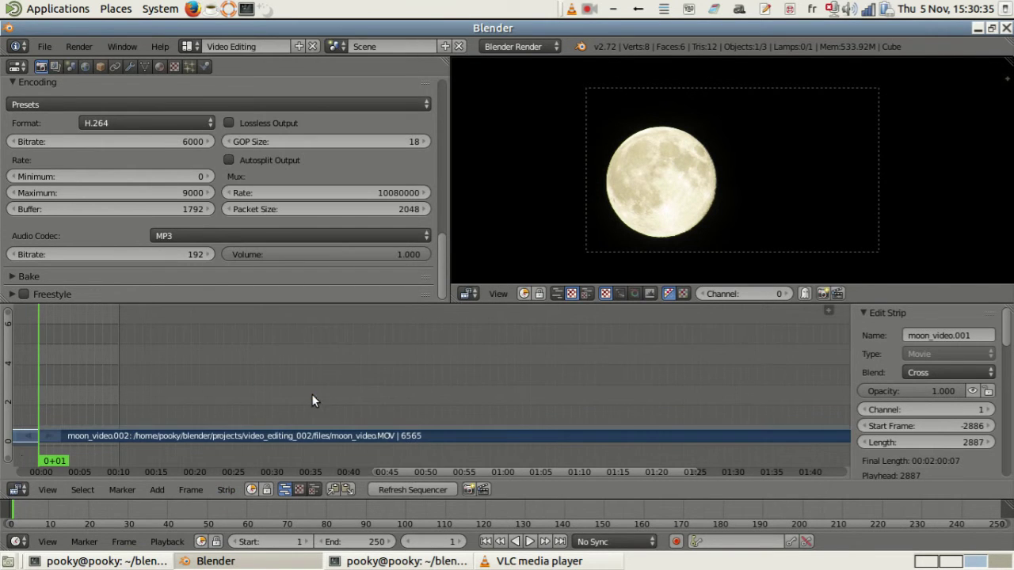
right_click(31, 438)
key("x")
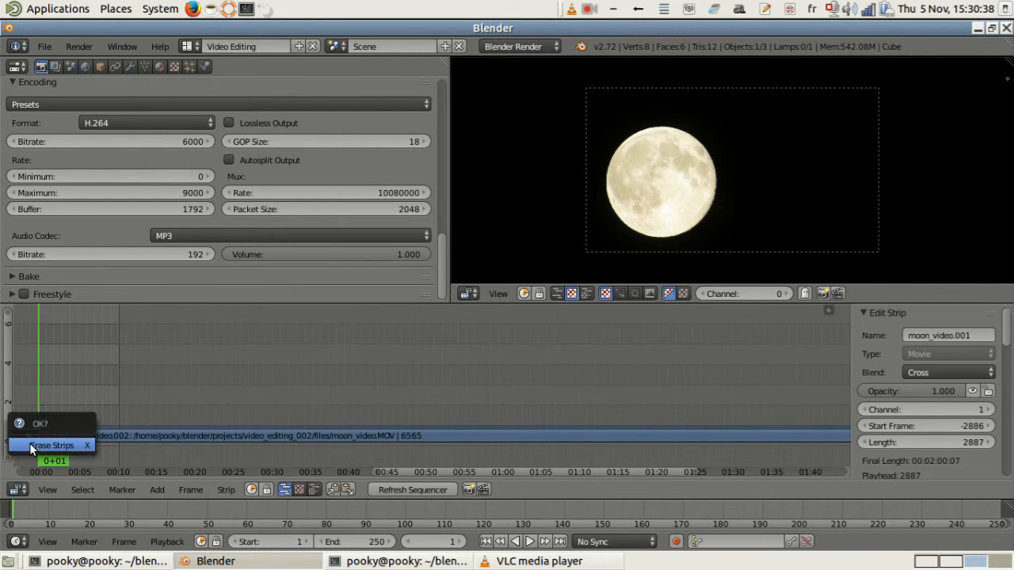
left_click(30, 443)
right_click(93, 435)
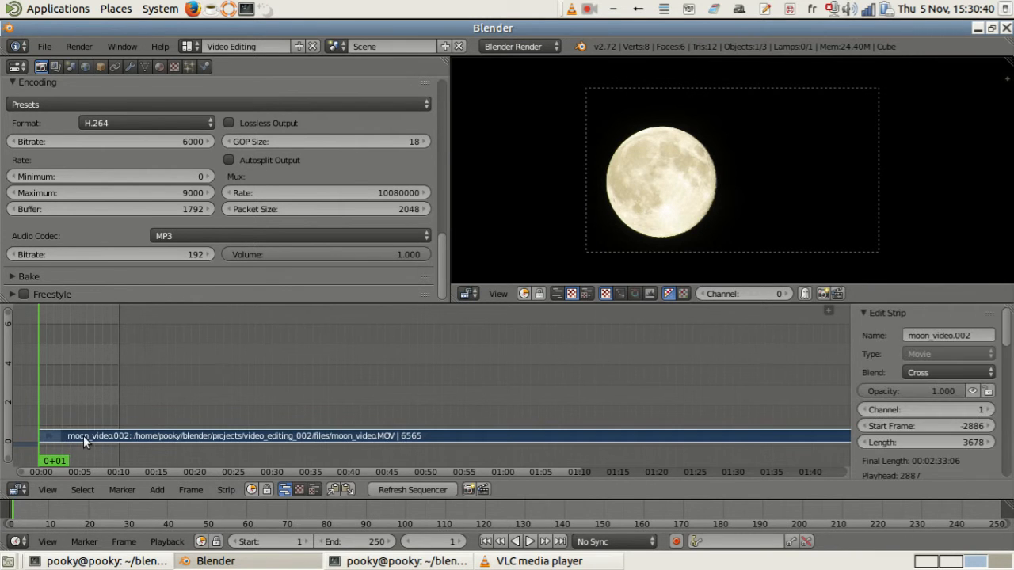
left_click(530, 544)
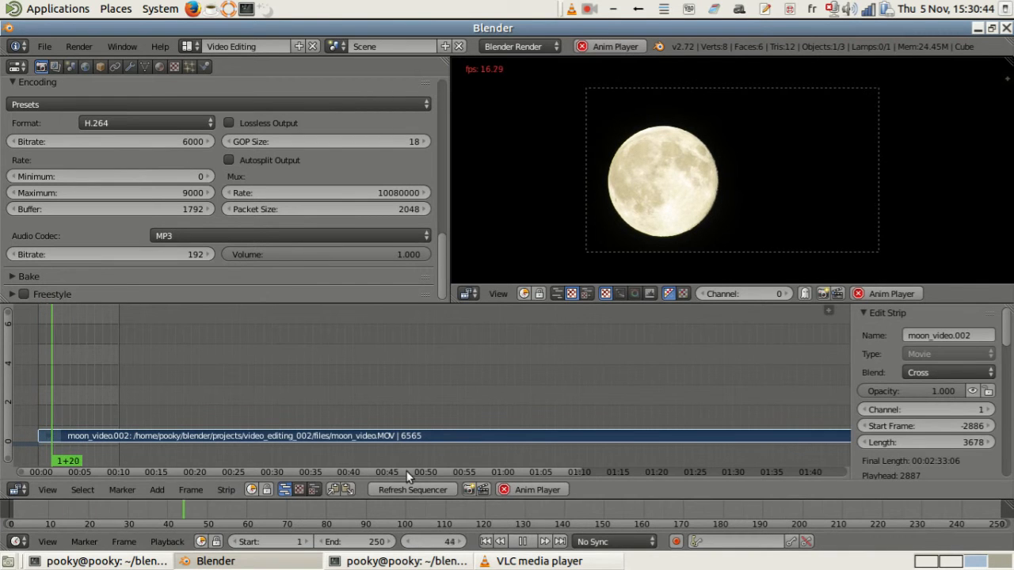
Scrub through the clip and leave the playhead at 01:39 (frame 2385), ready to edit the End frame
left_click(523, 544)
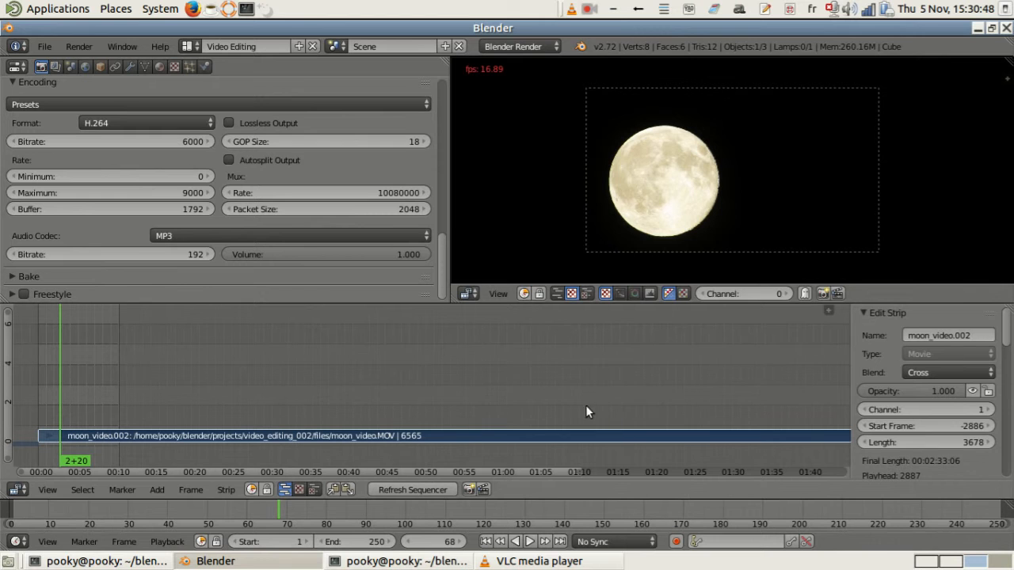
left_click(805, 434)
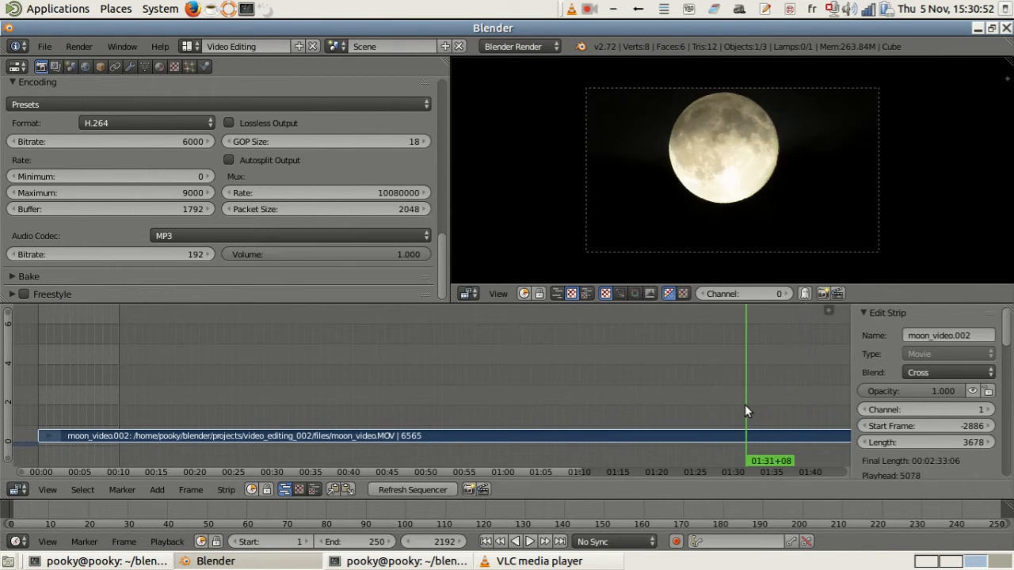
left_click_drag(745, 405, 442, 408)
left_click(780, 398)
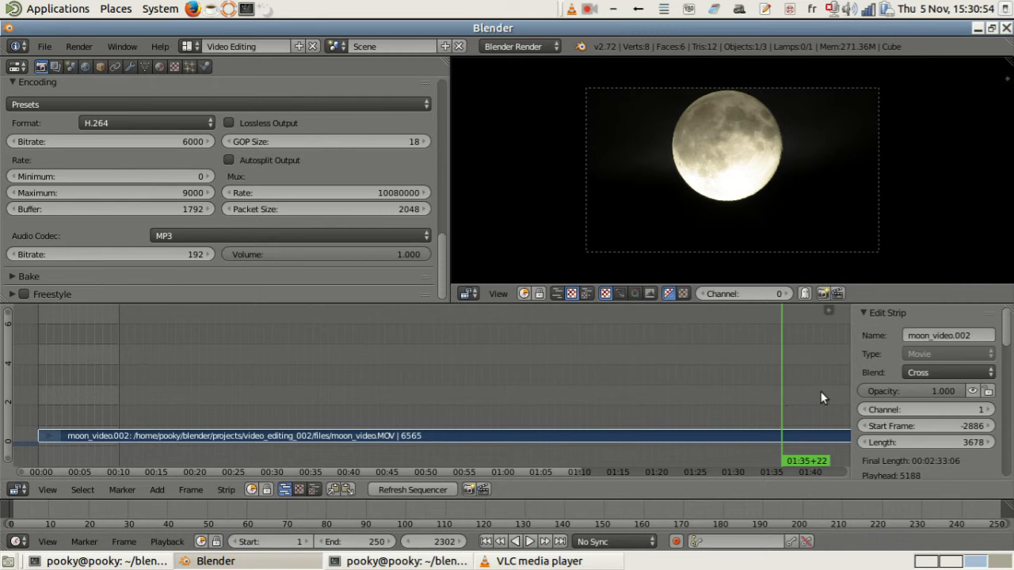
left_click(807, 400)
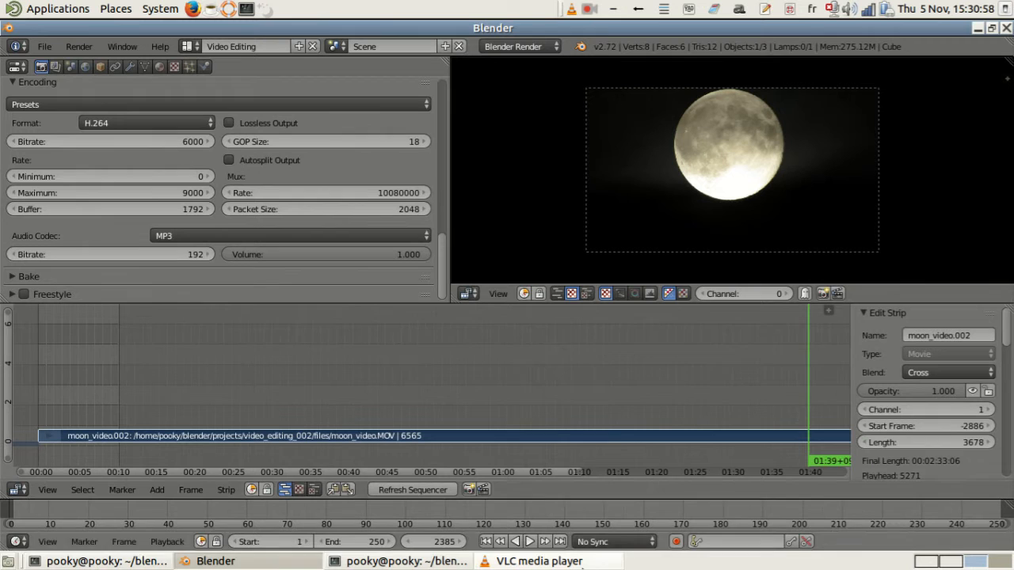
left_click(362, 542)
type("2385")
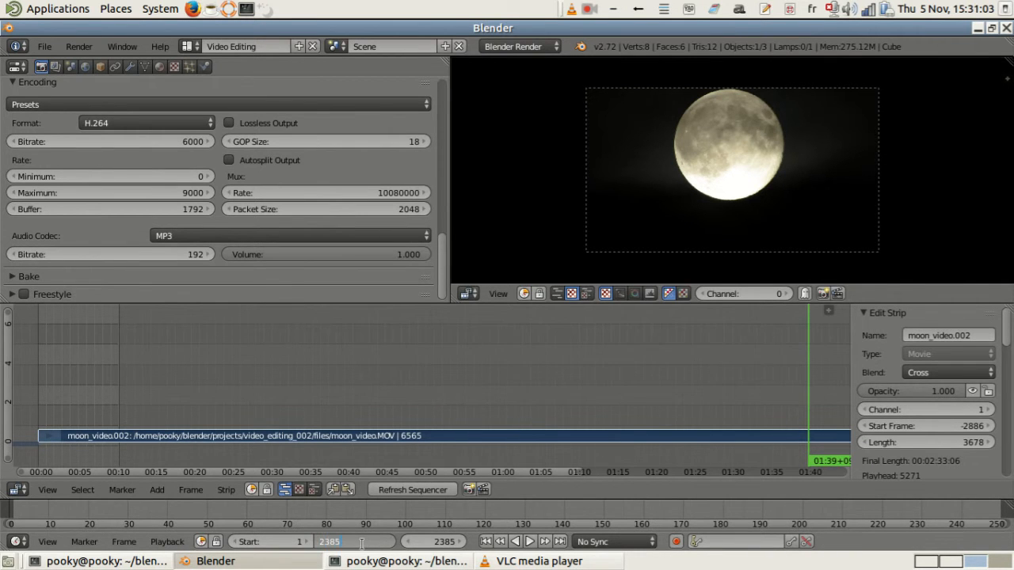
Set the scene end to frame 2385, cut the moon strip there with K and erase its tail
key("Return")
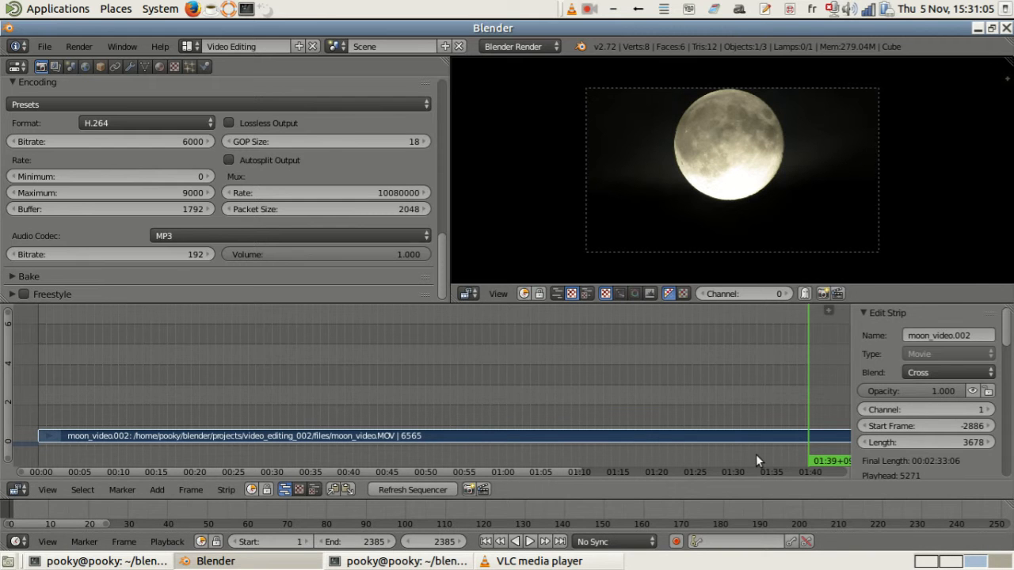
key("k")
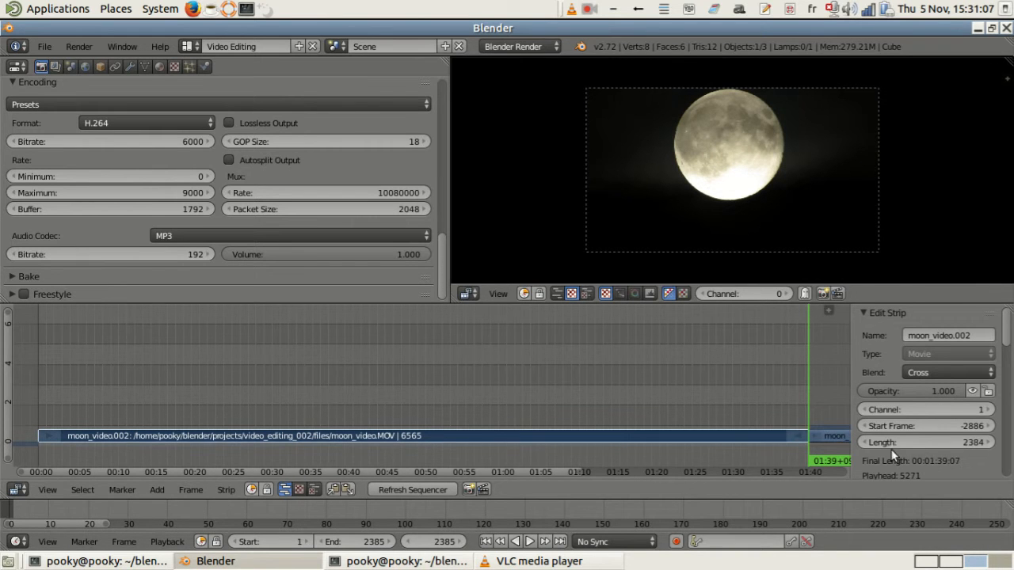
right_click(834, 435)
key("x")
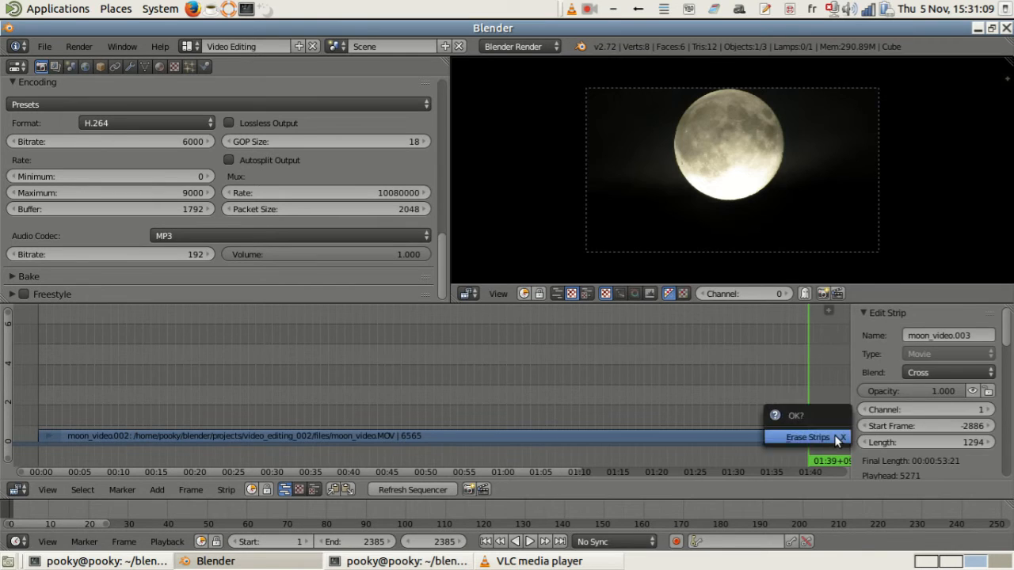
left_click(834, 435)
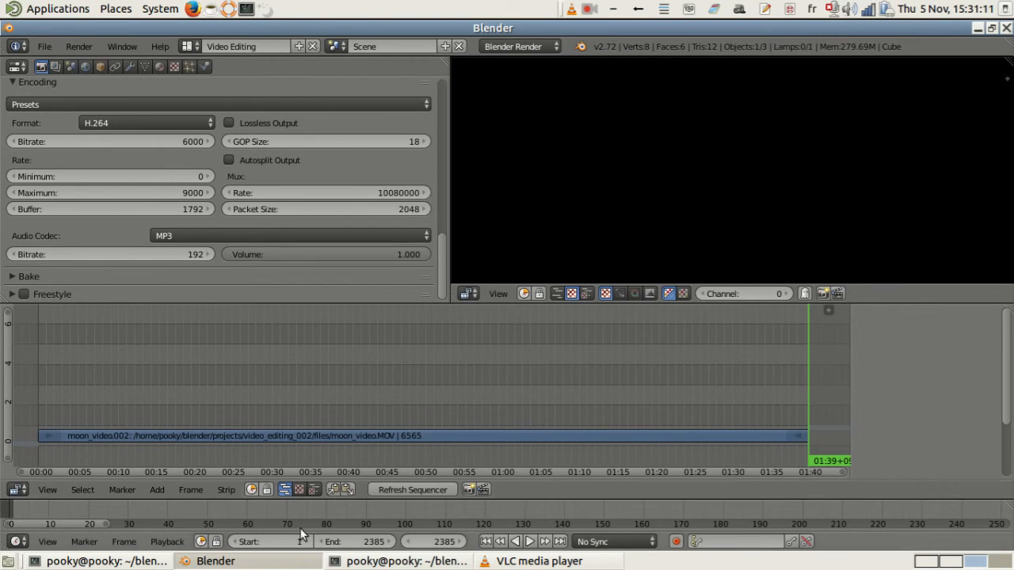
Play the trimmed sequence from frame 1 and return to the start
left_click(485, 542)
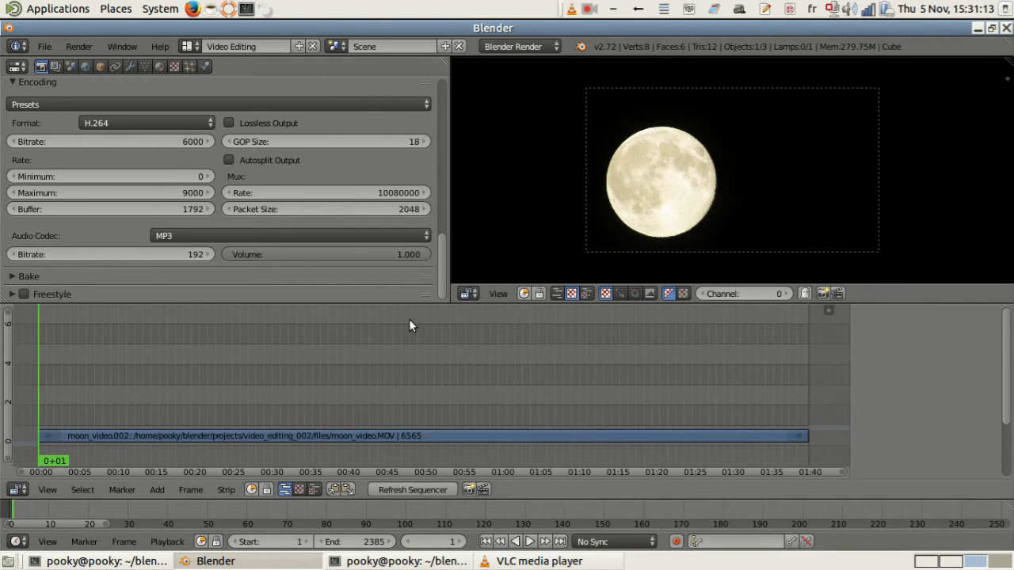
left_click(530, 542)
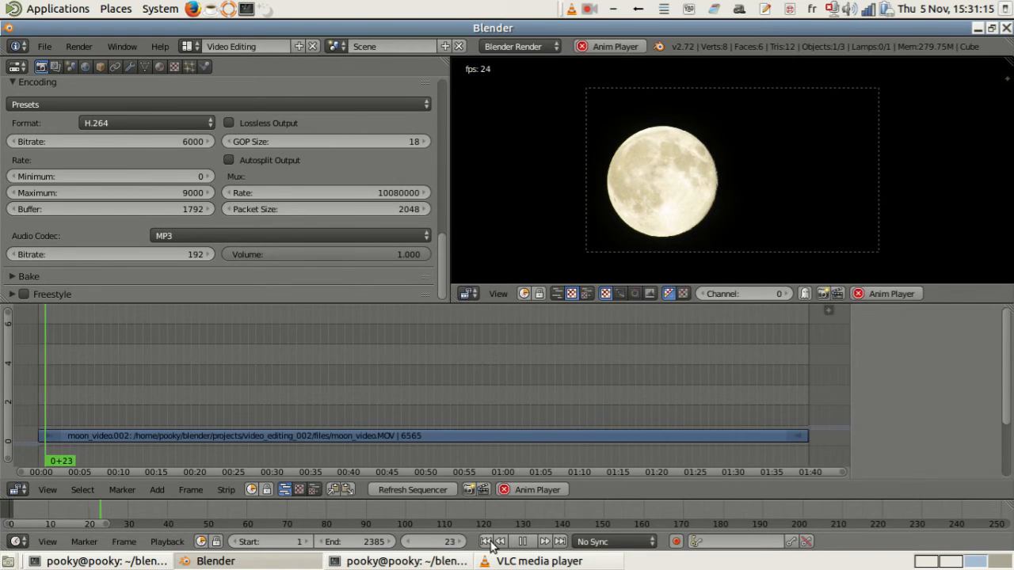
left_click(522, 542)
left_click(485, 542)
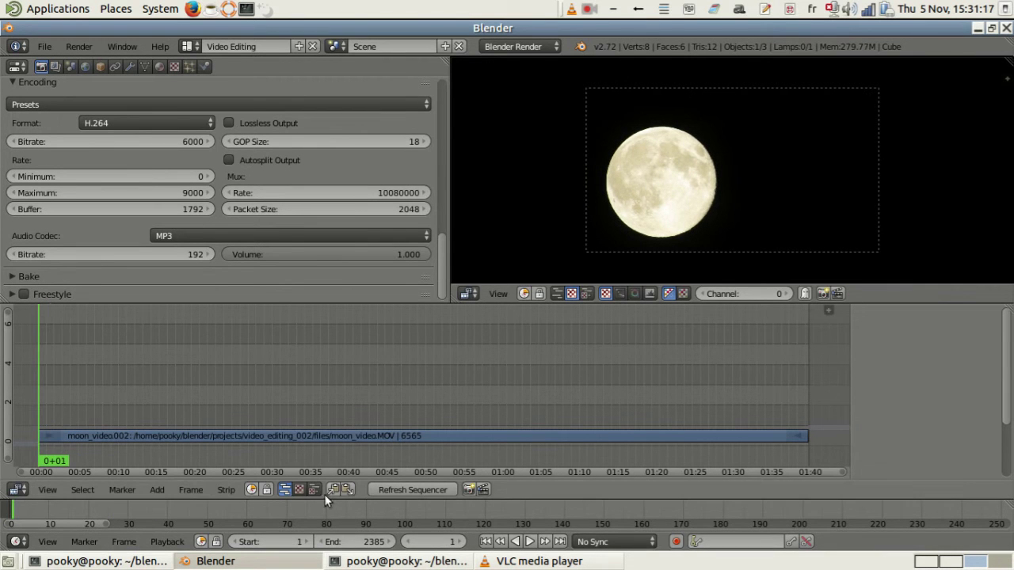
Add Gymnopedie_No_1.mp3 as a sound strip above the moon clip and play it briefly
left_click(162, 489)
left_click(194, 400)
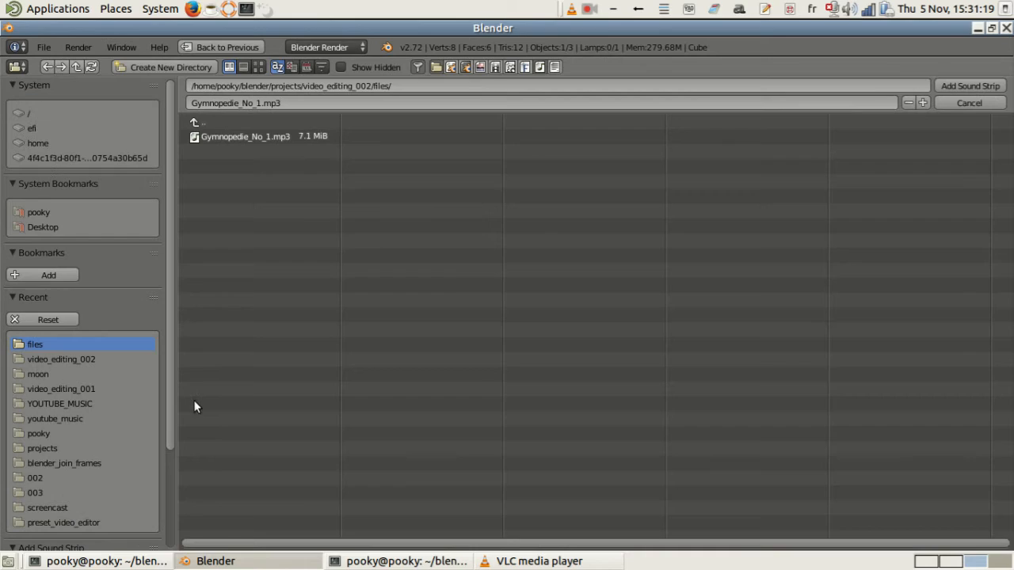
double_click(239, 137)
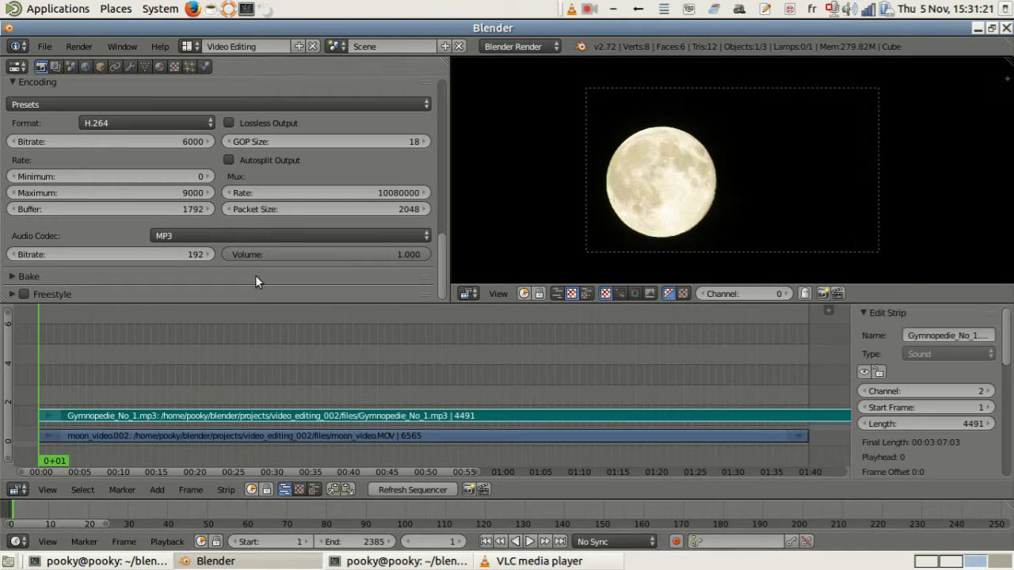
left_click(530, 542)
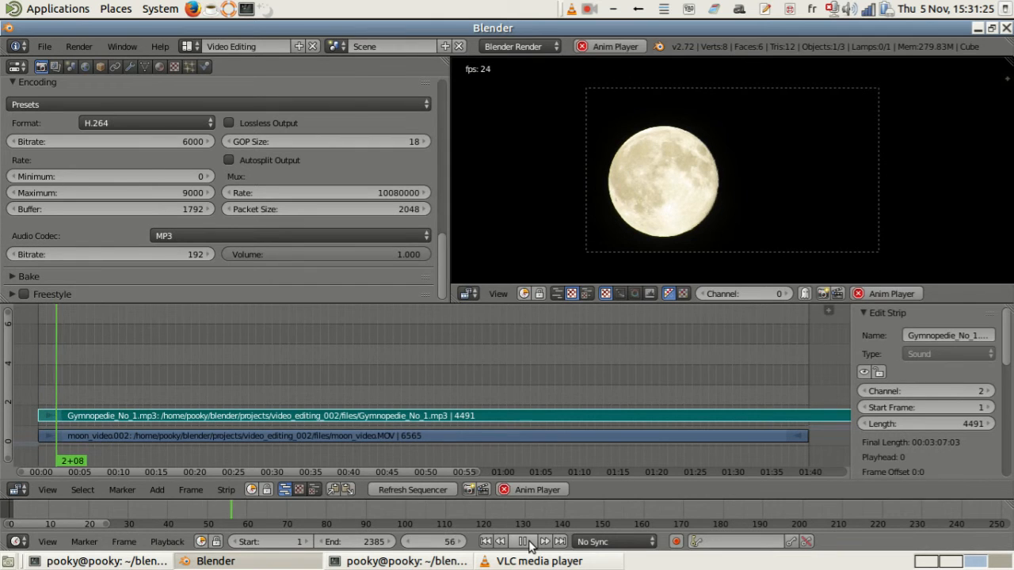
left_click(523, 542)
From the first frame, start the Animation render and bring the terminal to the front
left_click(486, 542)
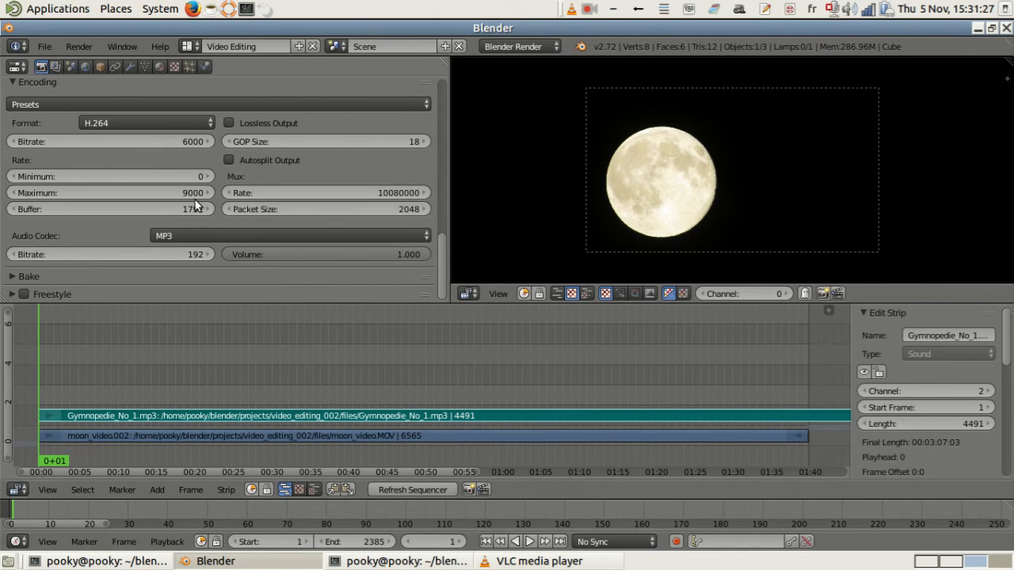
scroll(52, 252, "up", 3)
scroll(51, 252, "up", 4)
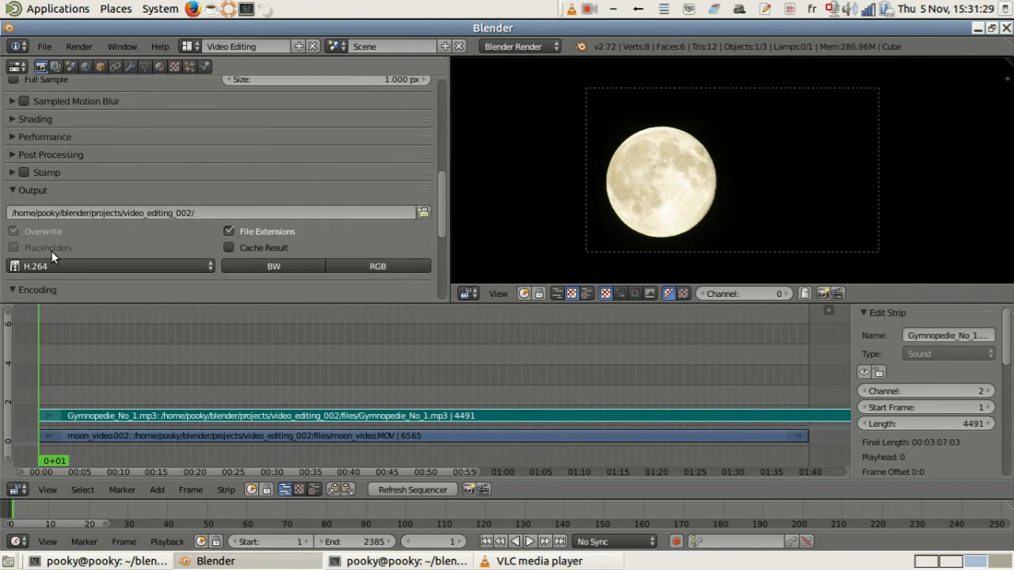
scroll(51, 250, "up", 4)
scroll(51, 251, "up", 4)
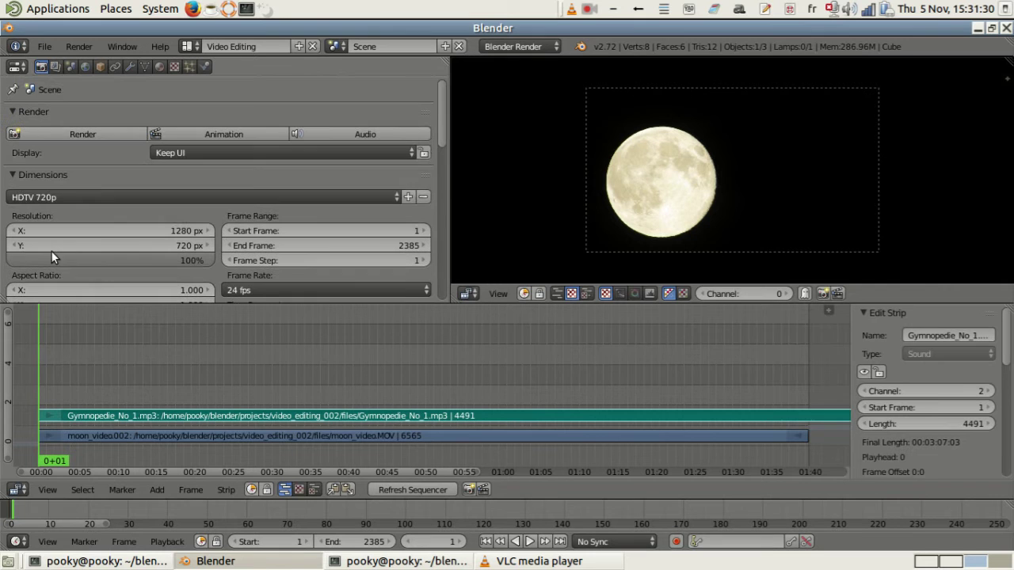
left_click(199, 133)
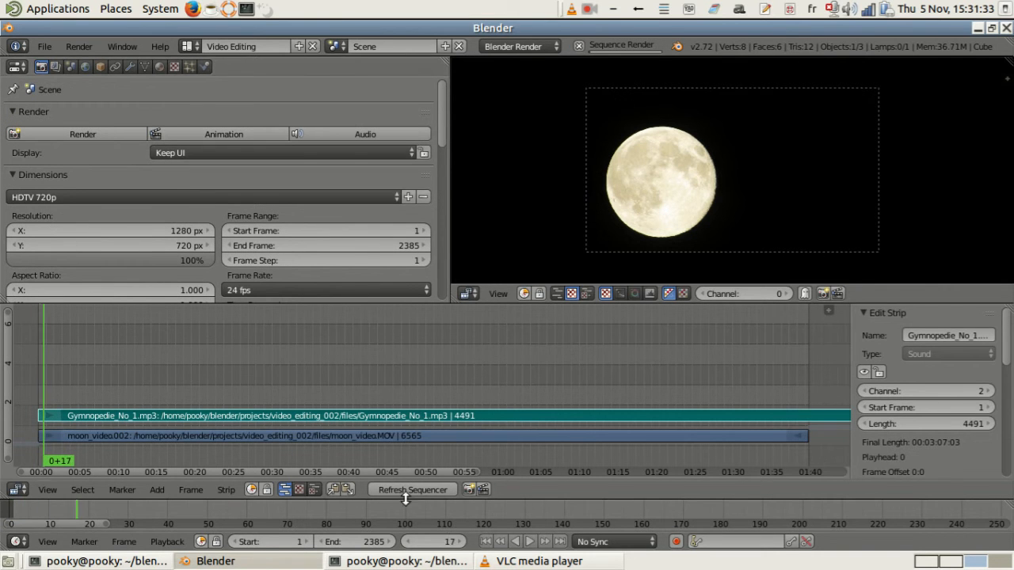
left_click(396, 561)
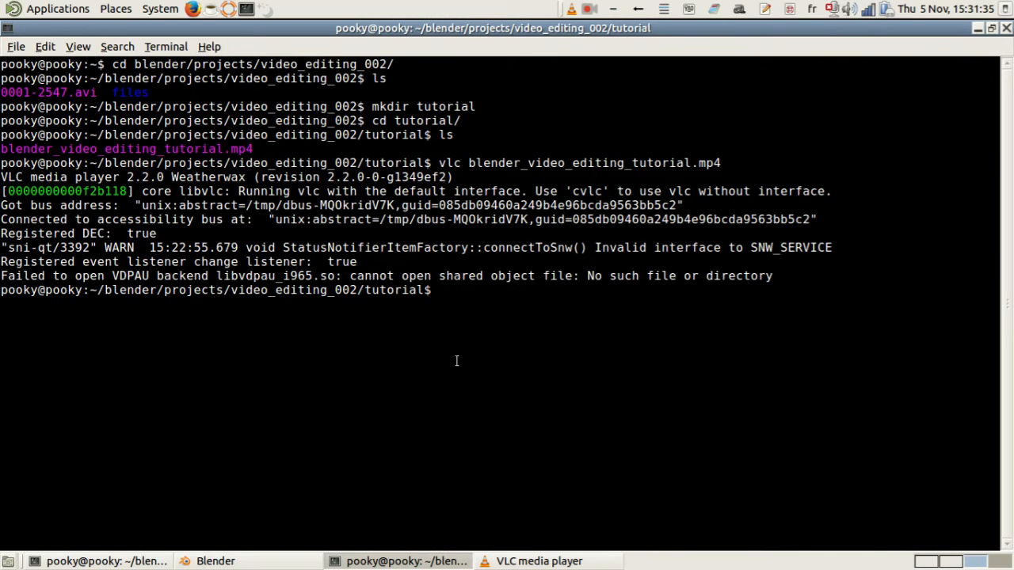
type("cd .")
Move up to video_editing_002, list its files, and complete a vlc command for rendered.avi
key("Return")
type("ls")
key("Return")
type("vlc r")
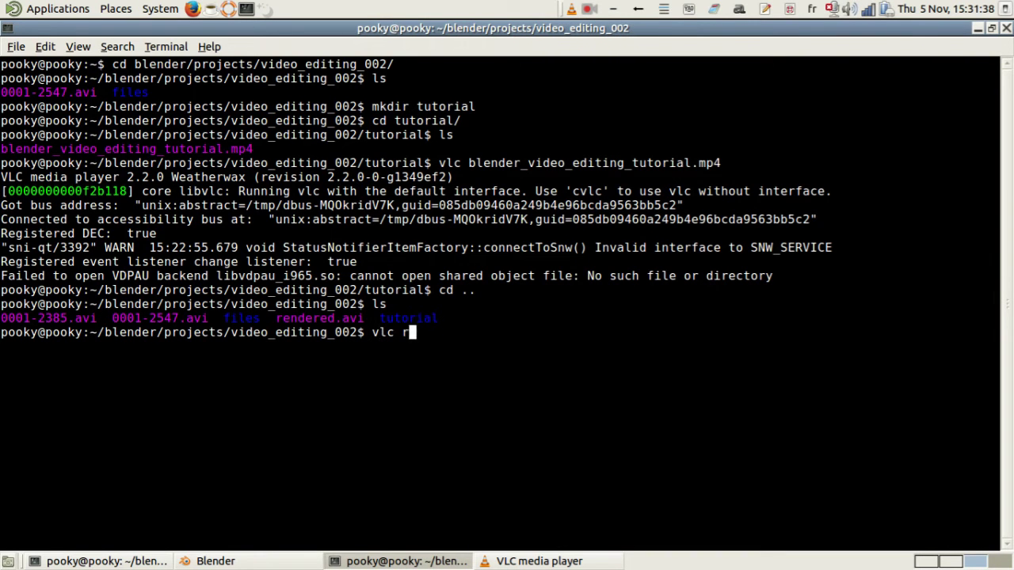
key("Tab")
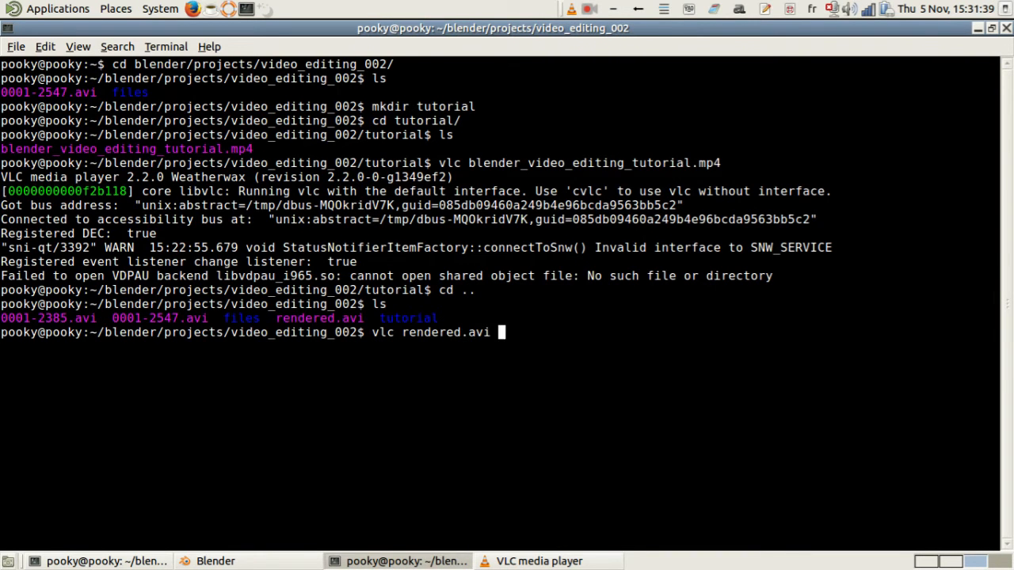